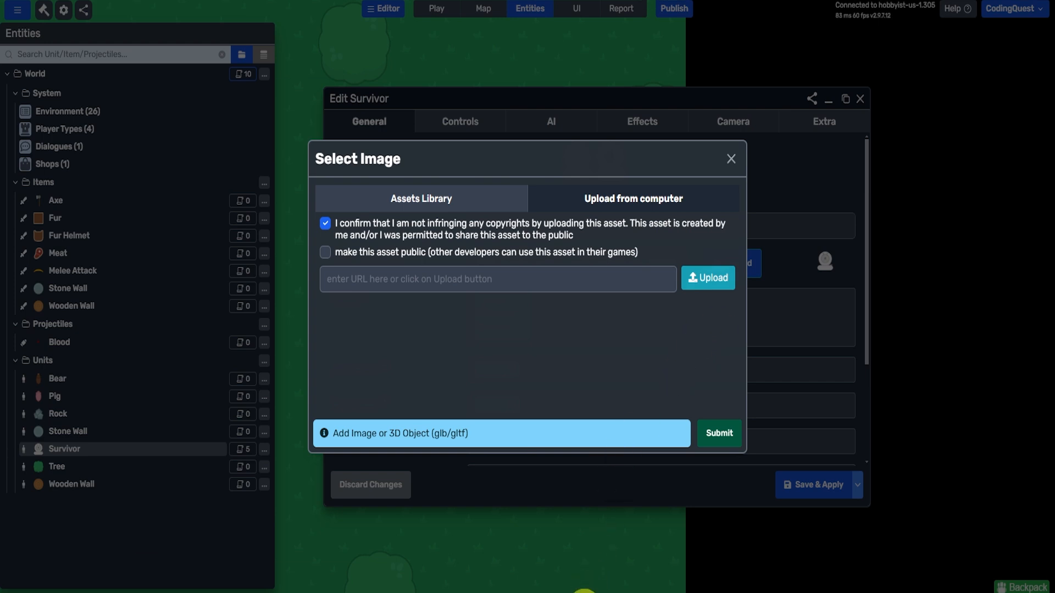
# Switch to the image viewer and examine how many columns and rows of frames the player.png sprite sheet has.
pyautogui.click(586, 592)
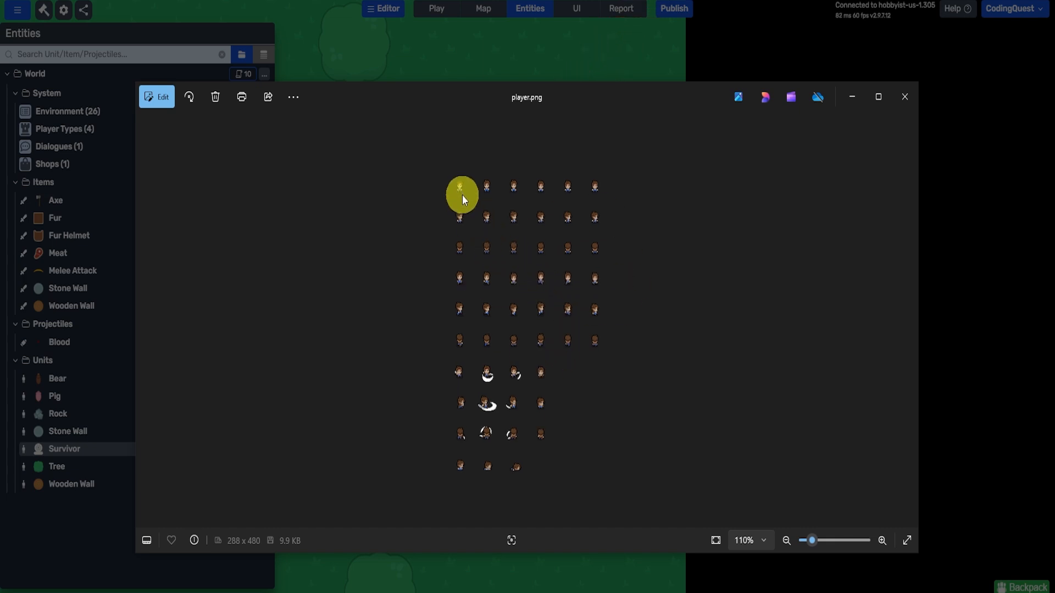
pyautogui.scroll(1, 477, 193)
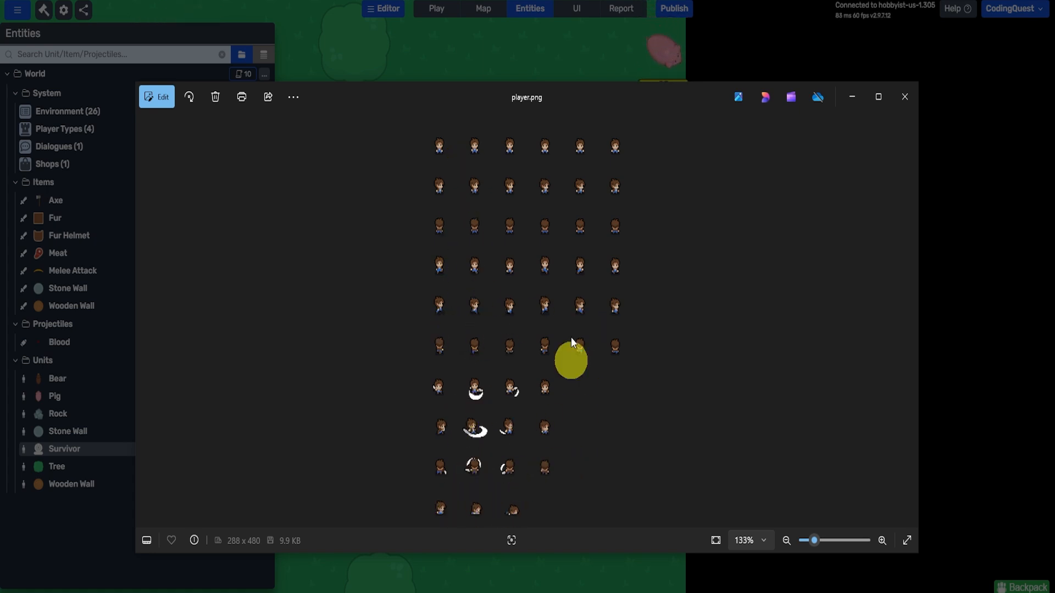
pyautogui.scroll(-1, 568, 338)
pyautogui.hotkey('alt', 'Tab')
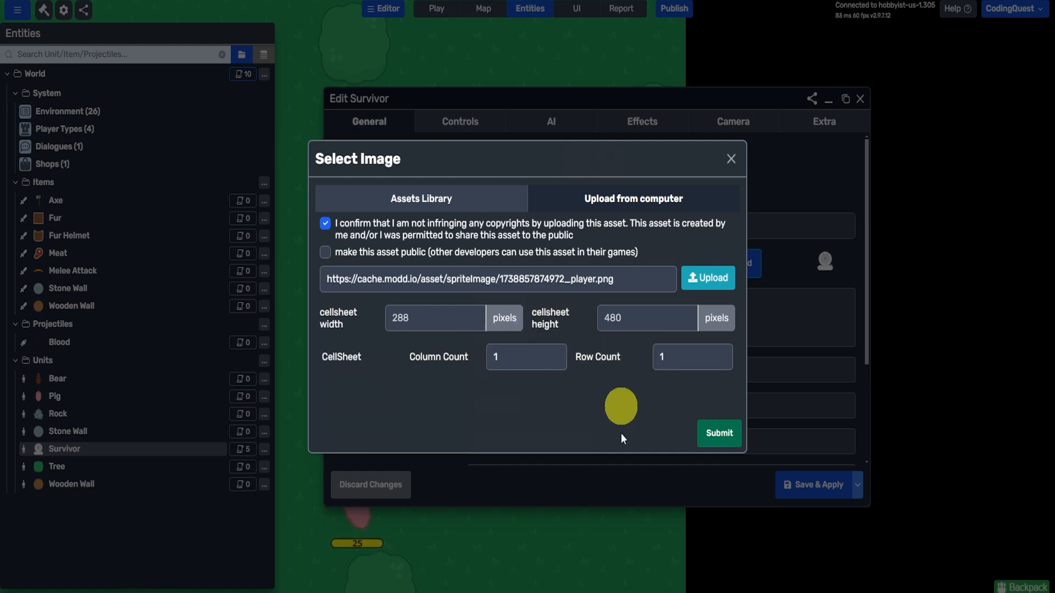
# Set the player.png cell sheet's column count to 6 and its row count to 10.
pyautogui.click(584, 592)
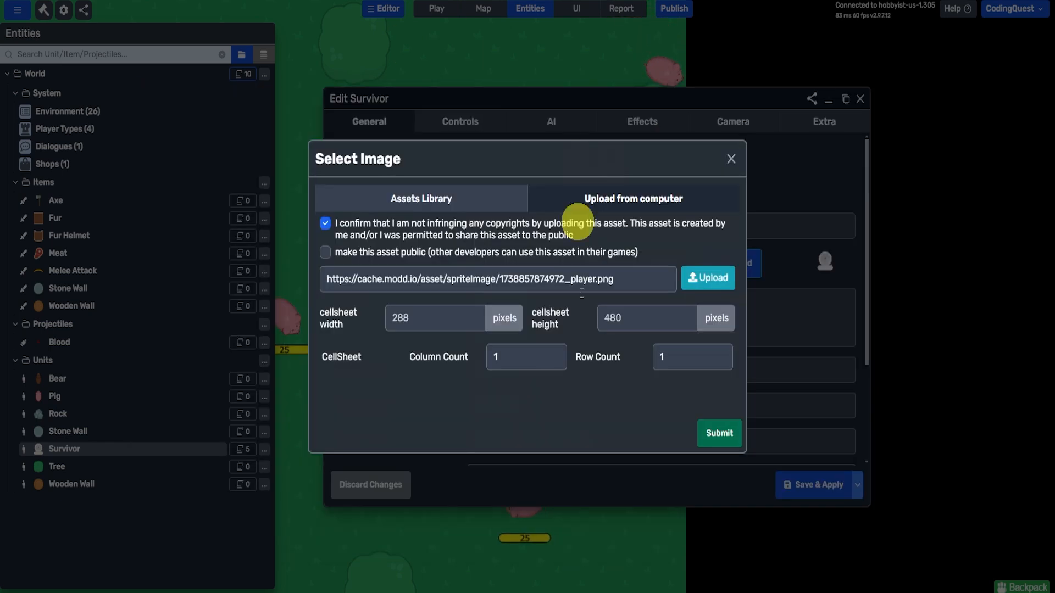
pyautogui.moveTo(509, 357); pyautogui.dragTo(460, 352)
pyautogui.write('6')
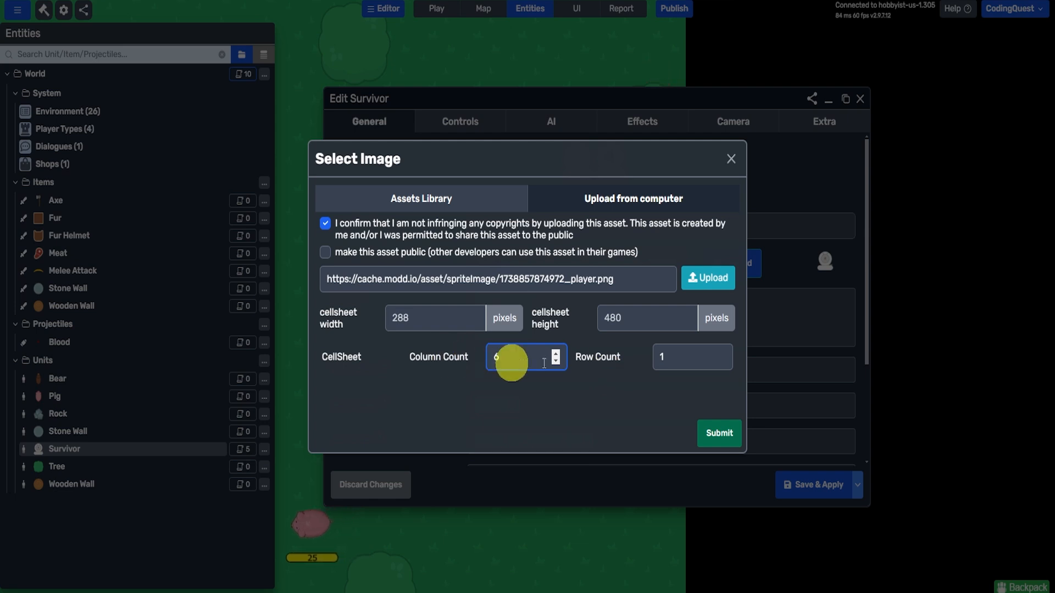
pyautogui.click(665, 354)
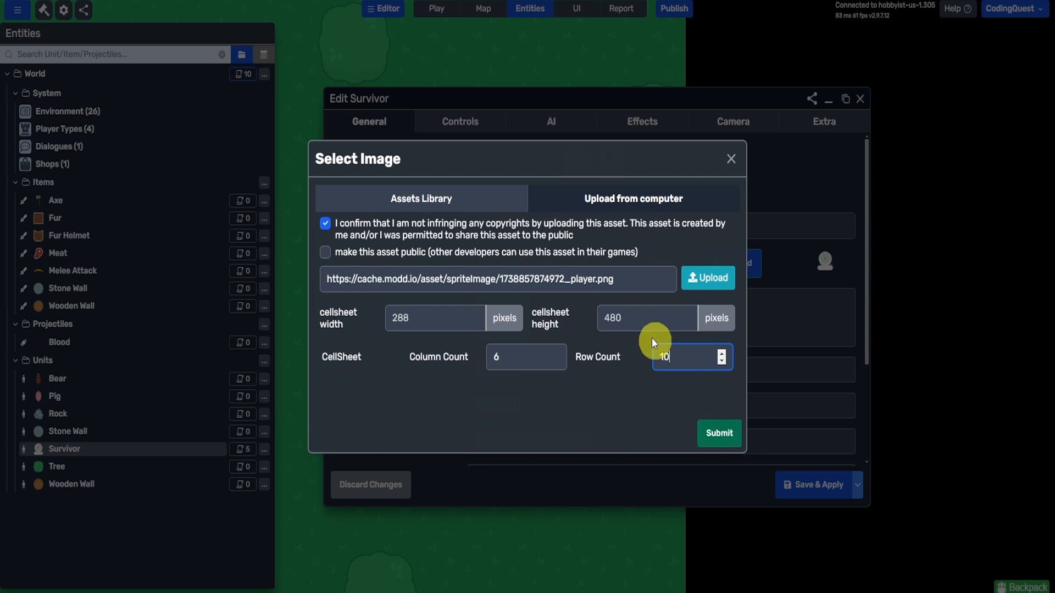
# Try a row count of 9 for the player.png cell sheet.
pyautogui.click(689, 357)
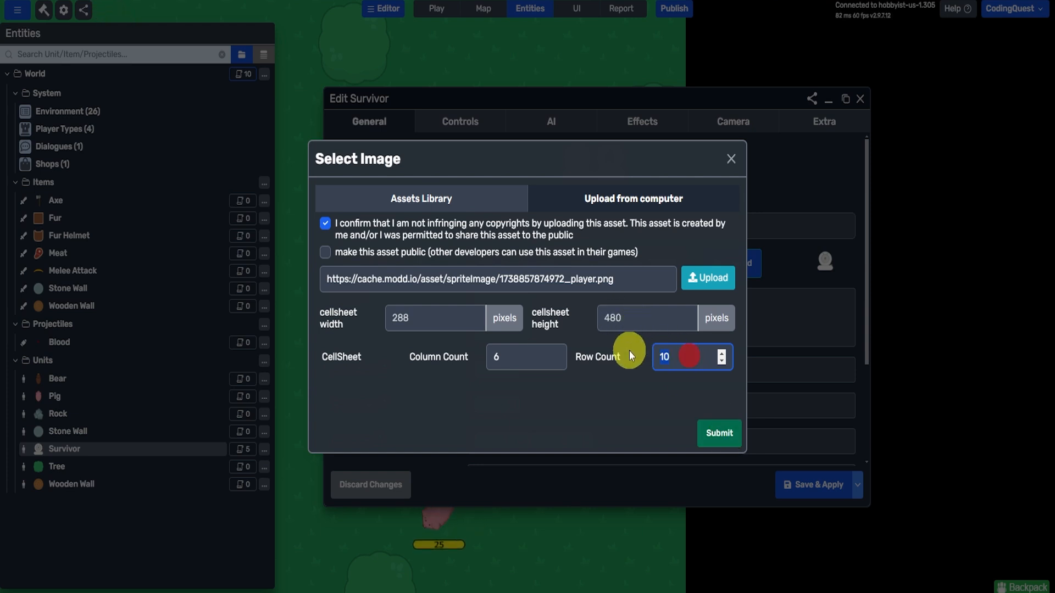
pyautogui.press('BackSpace')
pyautogui.press('BackSpace')
pyautogui.write('9')
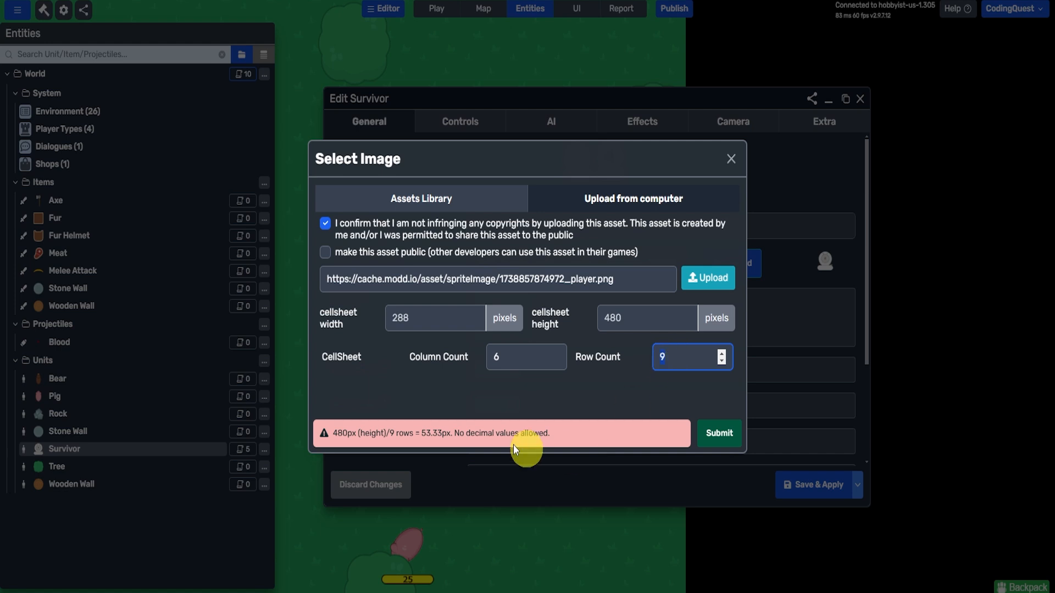
# Set the cell sheet's row count back to 10 and submit it as the Survivor's image.
pyautogui.write('10')
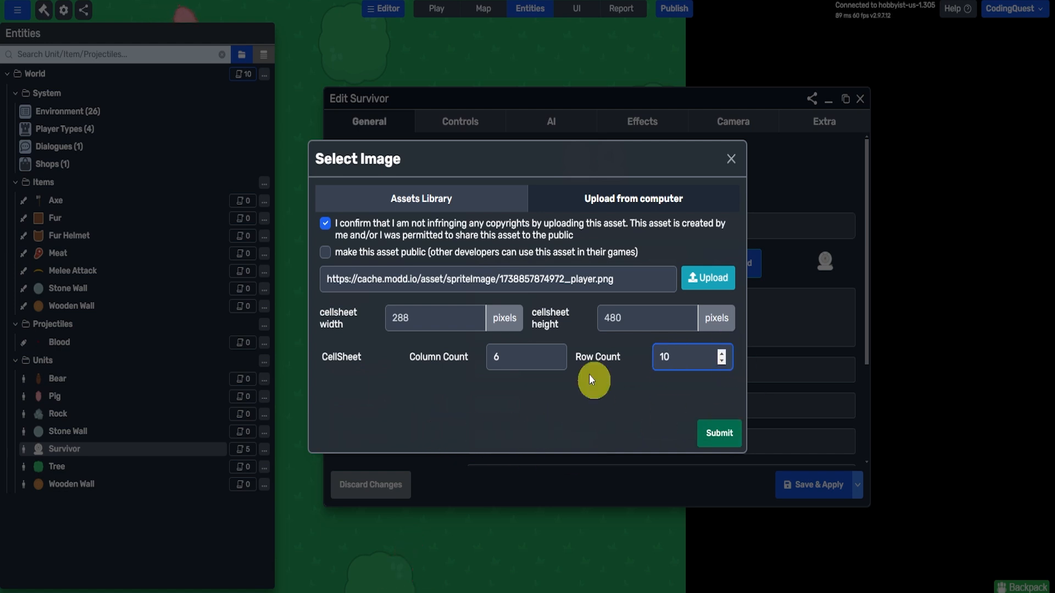
pyautogui.click(719, 433)
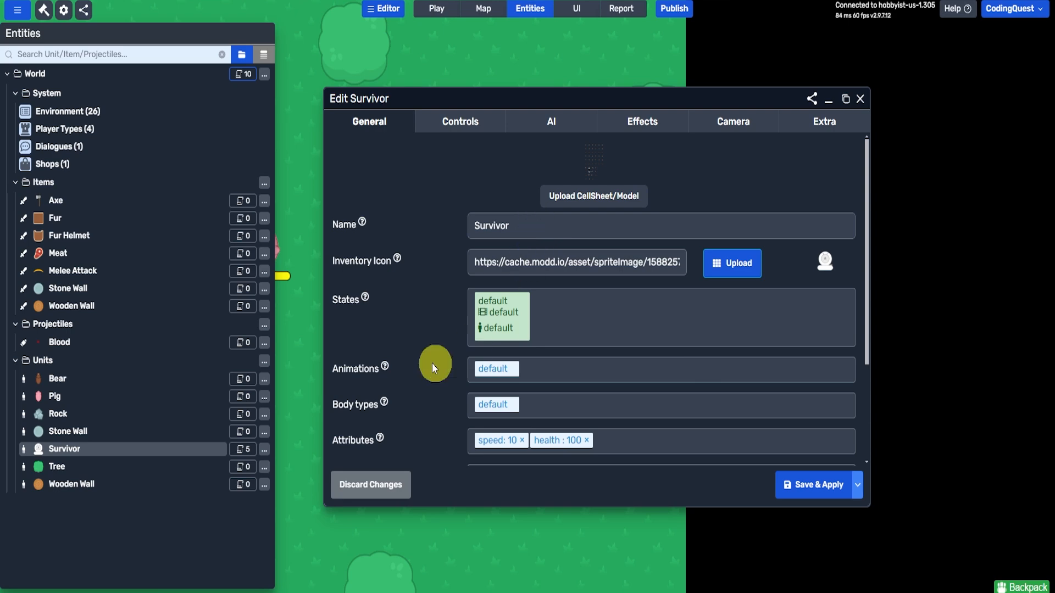
# Check the frame settings of the Survivor's default animation and leave them as they are.
pyautogui.click(493, 369)
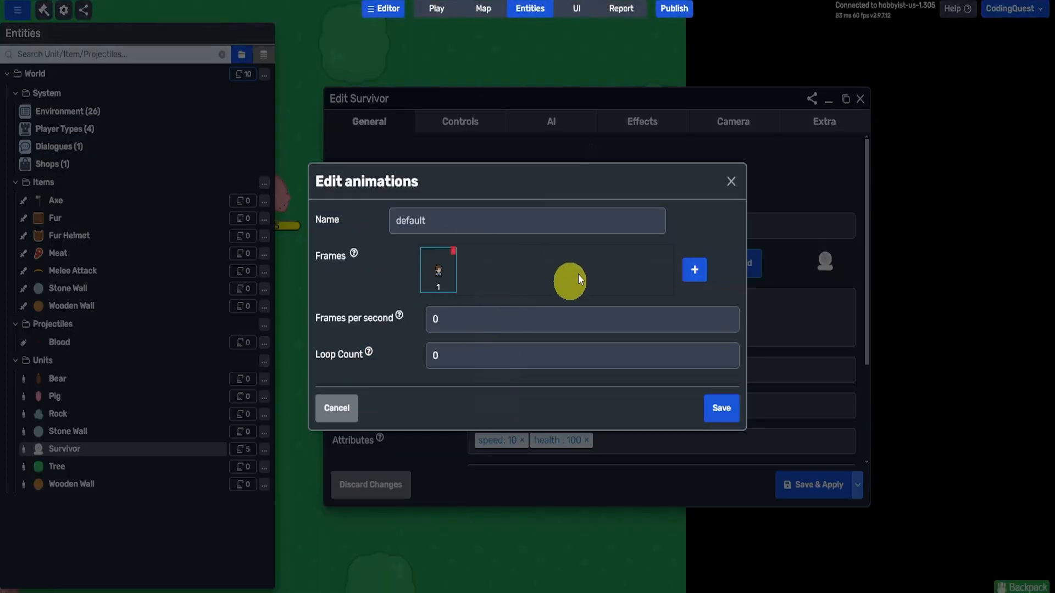
pyautogui.click(731, 183)
# Create a new Survivor animation named Idle running at 10 frames per second.
pyautogui.click(561, 378)
pyautogui.scroll(-3, 546, 389)
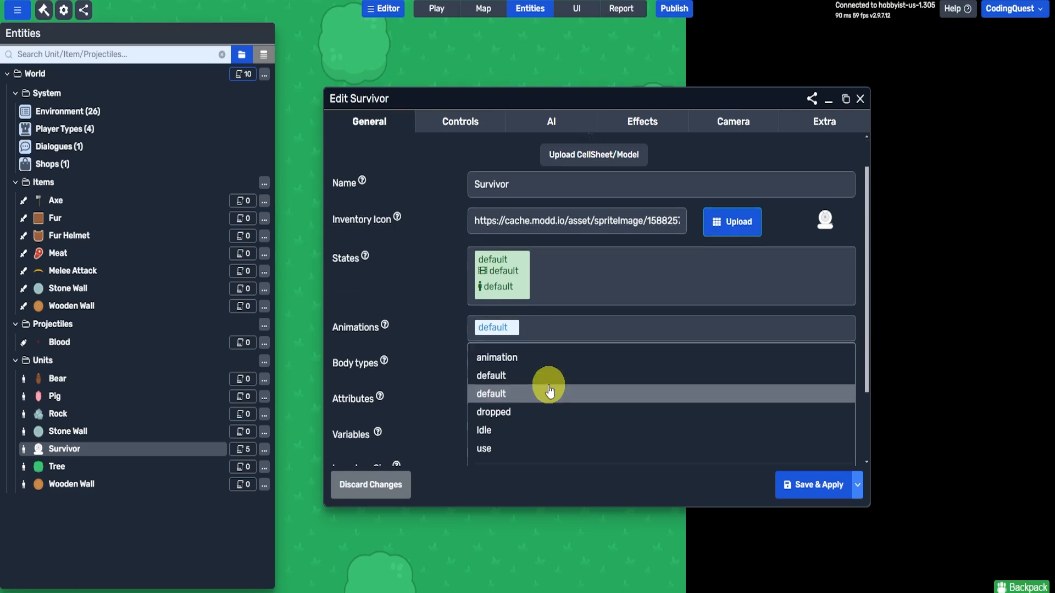
pyautogui.click(535, 411)
pyautogui.tripleClick(527, 235)
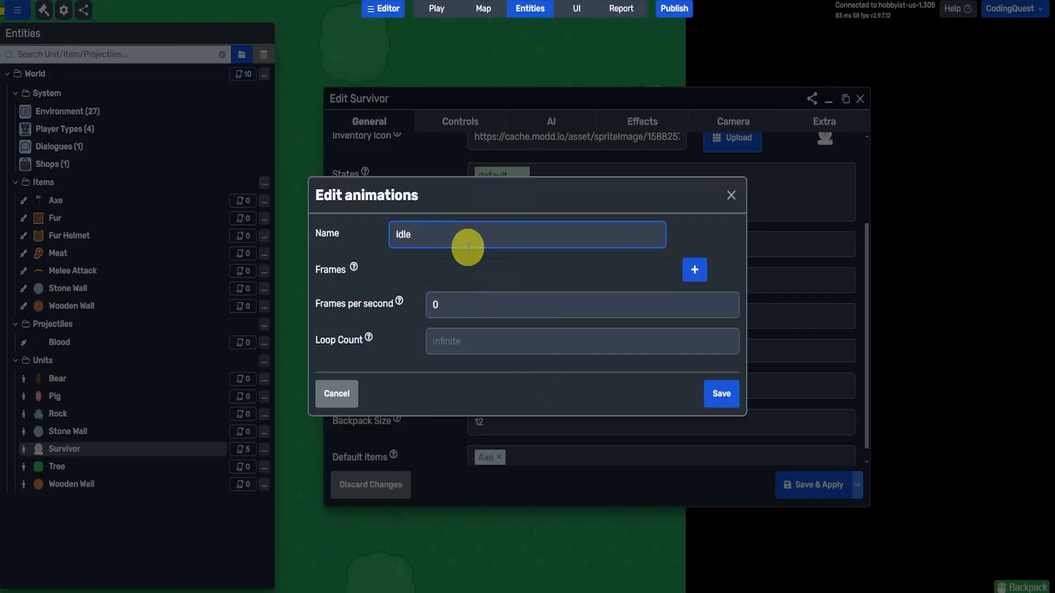
pyautogui.doubleClick(446, 306)
pyautogui.write('1')
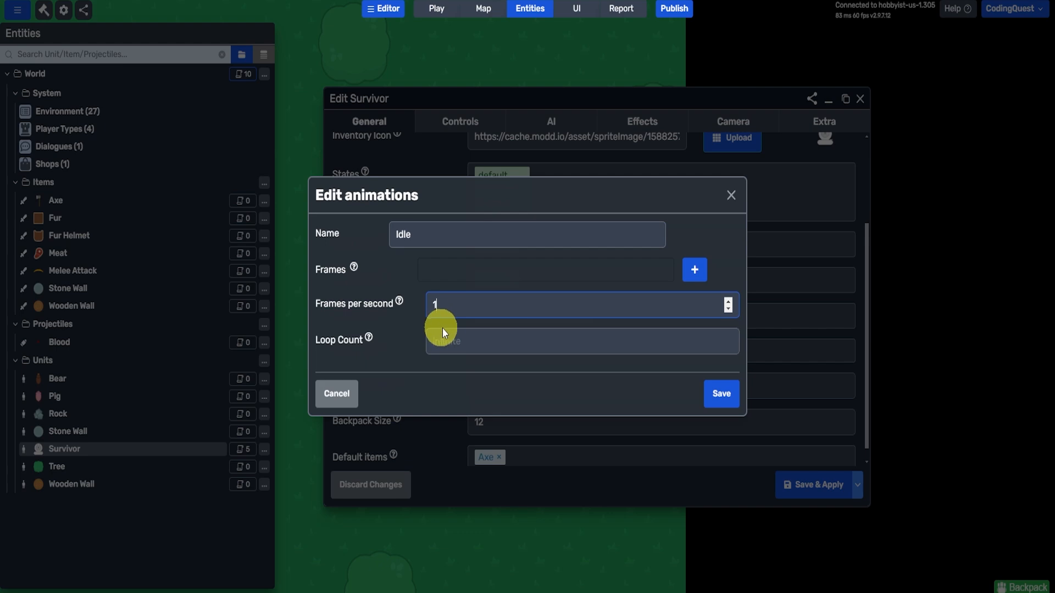
pyautogui.write('0')
# Add the six cells of the sprite sheet's first row as frames of the Idle animation and save it.
pyautogui.click(696, 269)
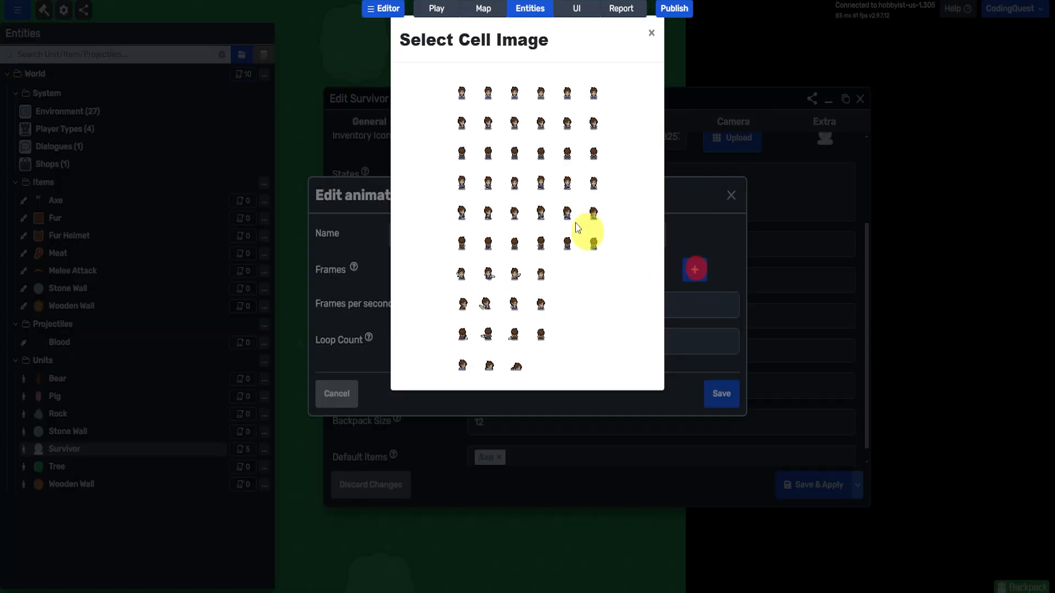
pyautogui.click(462, 97)
pyautogui.click(696, 269)
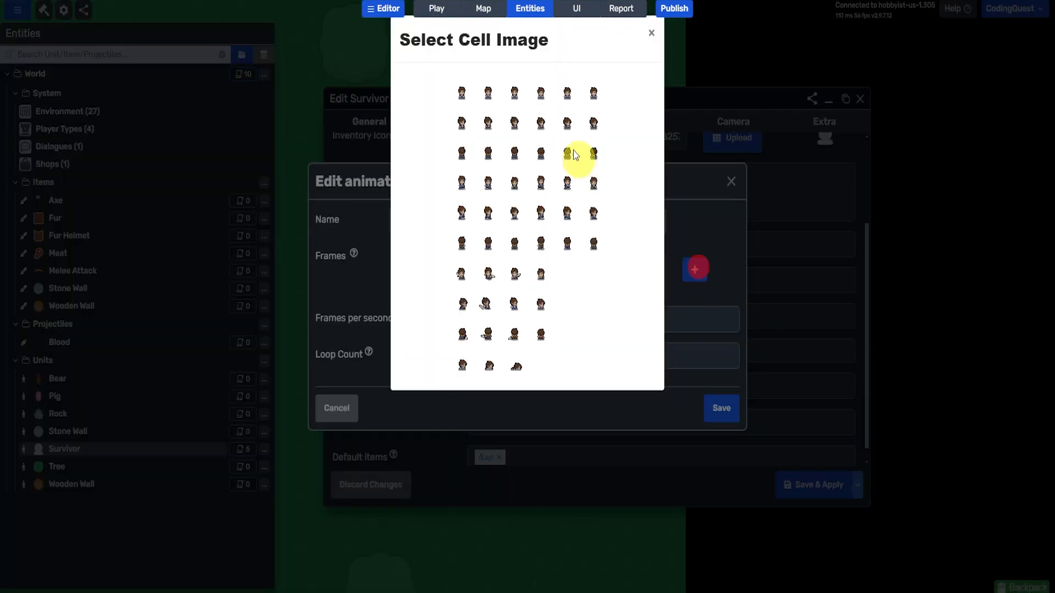
pyautogui.click(490, 95)
pyautogui.click(694, 270)
pyautogui.click(514, 93)
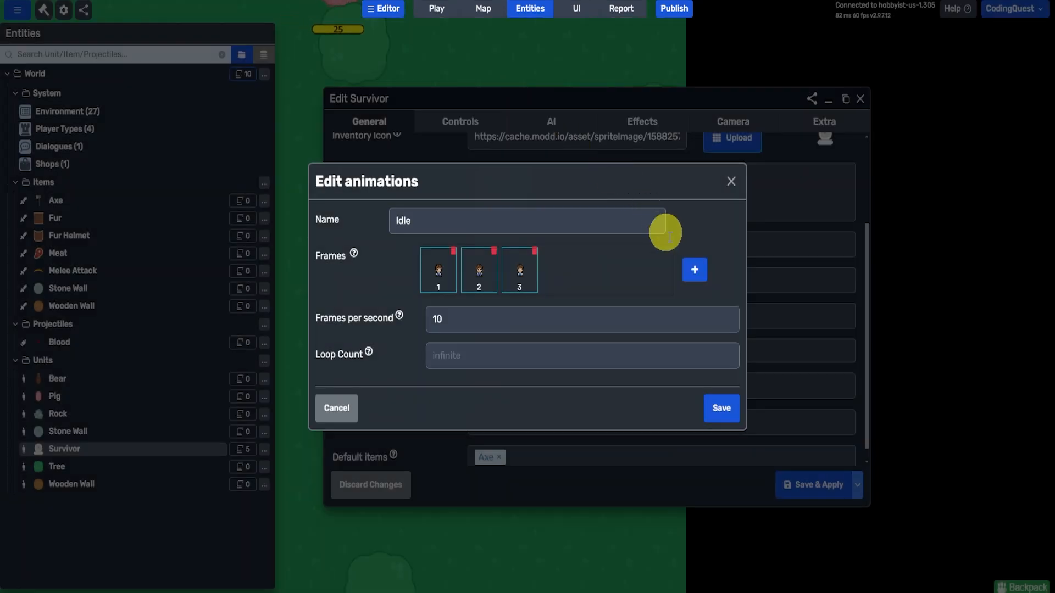
pyautogui.click(695, 269)
pyautogui.click(541, 93)
pyautogui.click(694, 270)
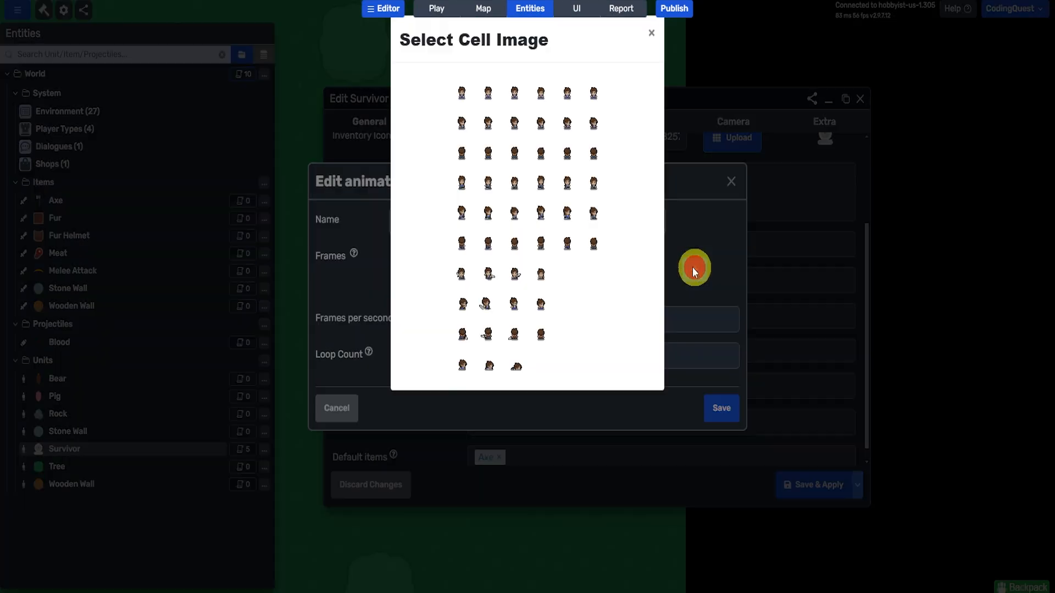
pyautogui.click(566, 92)
pyautogui.click(694, 269)
pyautogui.click(594, 94)
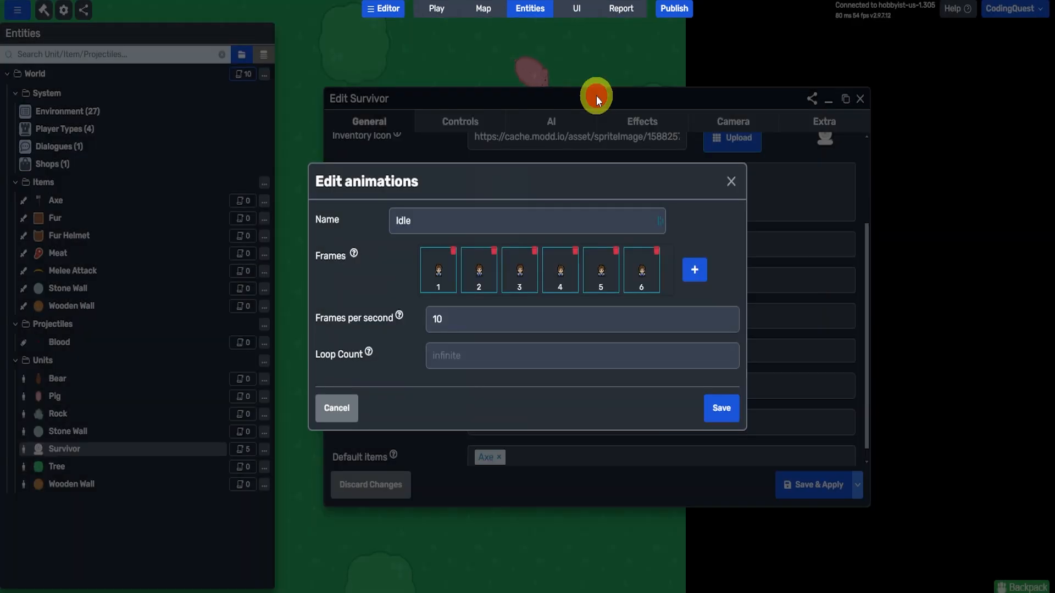
pyautogui.click(724, 408)
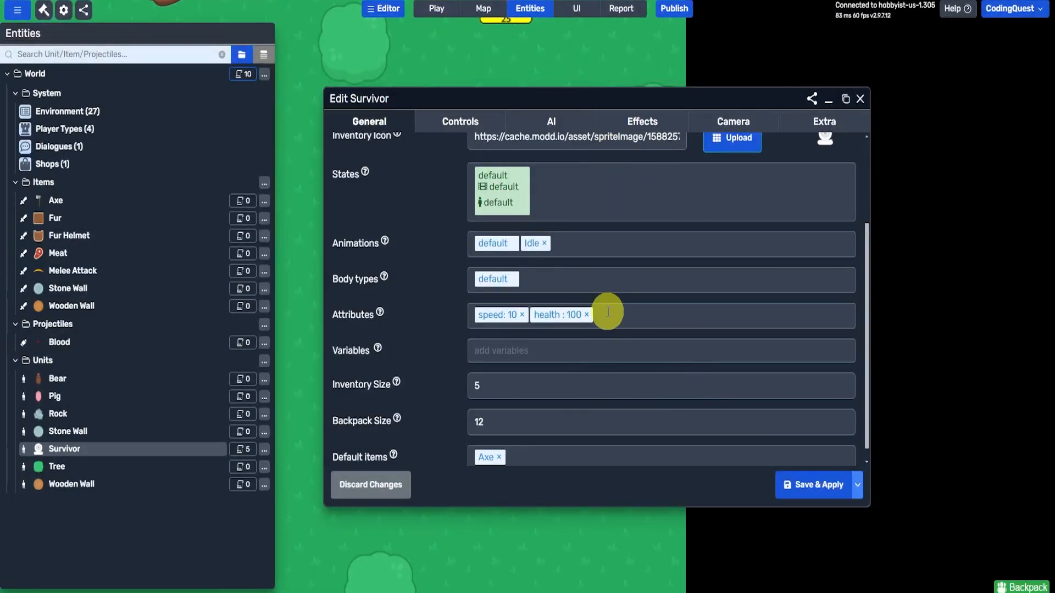
# Assign the Idle animation to the Survivor's OnCreate and OnIdle effects.
pyautogui.click(644, 121)
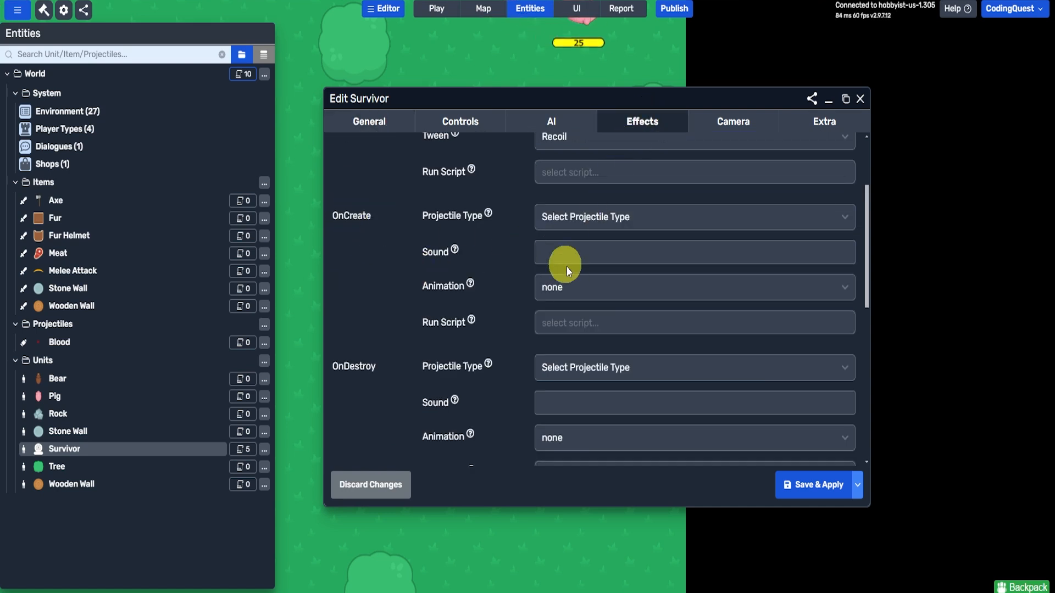
pyautogui.click(566, 287)
pyautogui.click(564, 346)
pyautogui.scroll(-2, 533, 351)
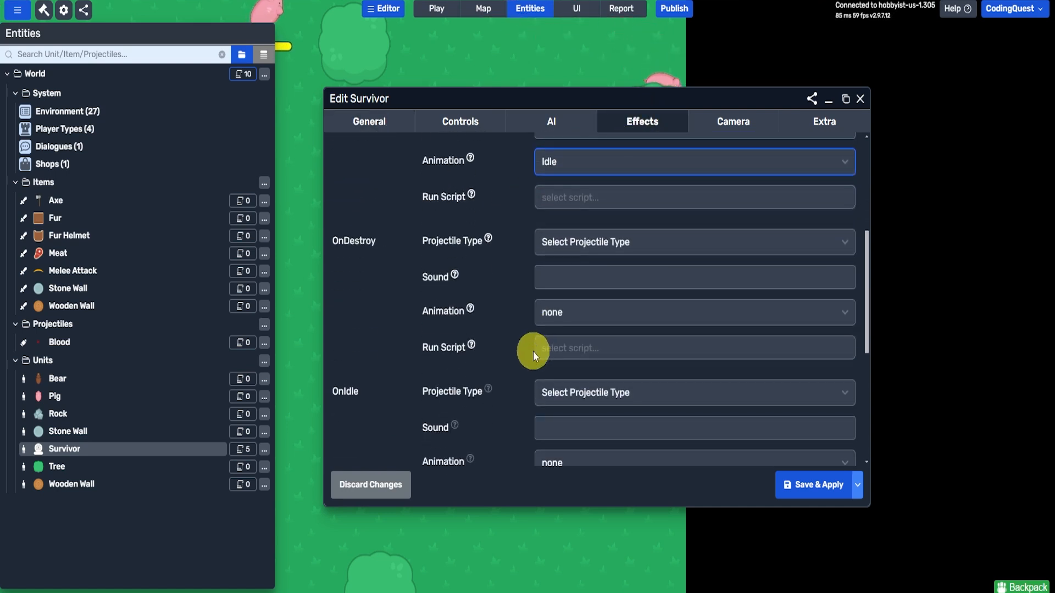
pyautogui.scroll(-2, 440, 346)
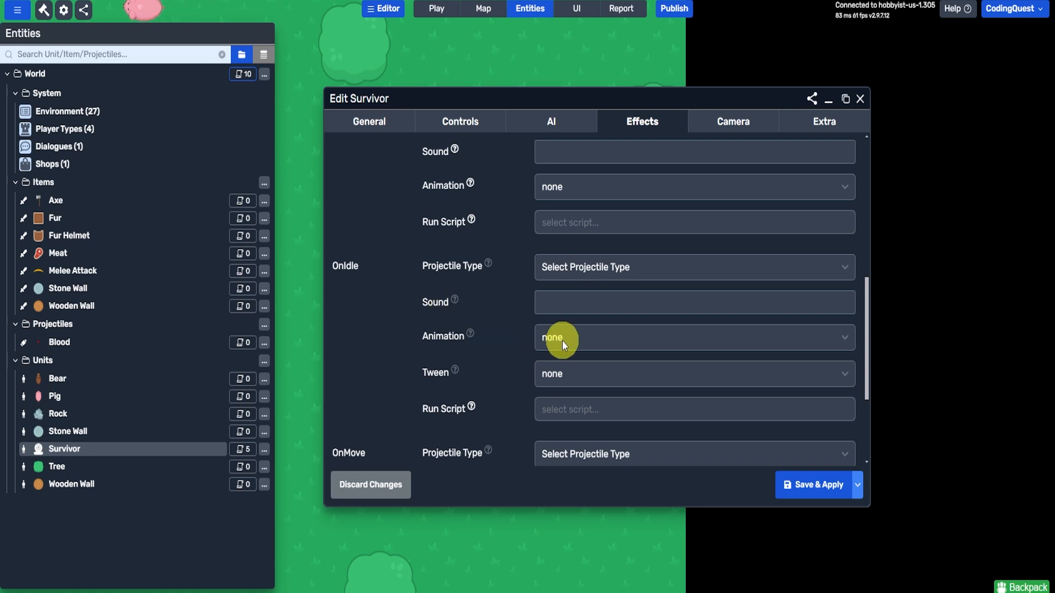
pyautogui.click(562, 340)
pyautogui.click(565, 396)
# Save and apply the Survivor's changes, and publish the game.
pyautogui.click(796, 483)
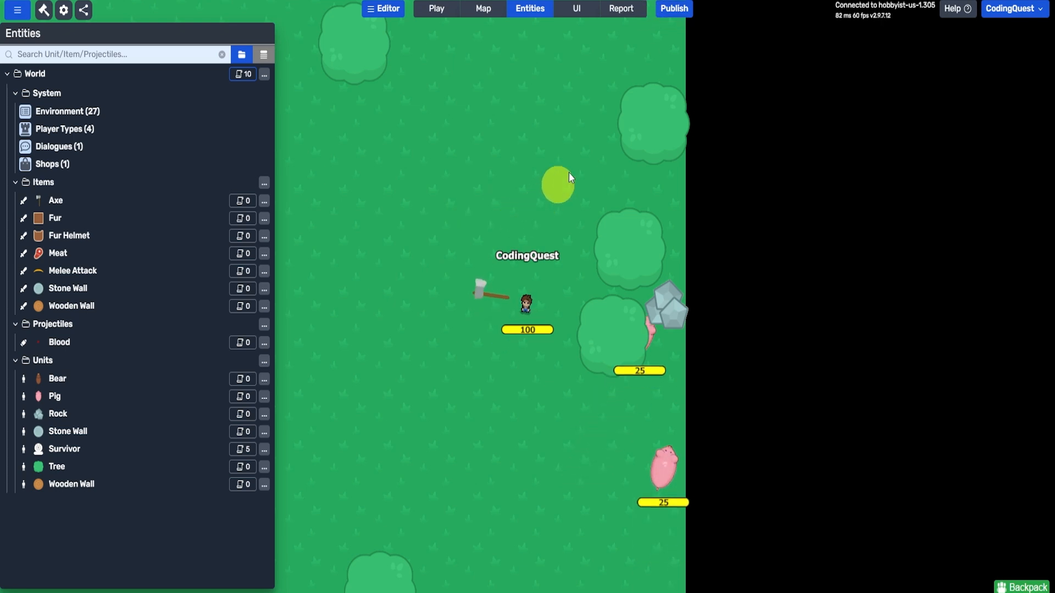
pyautogui.click(672, 12)
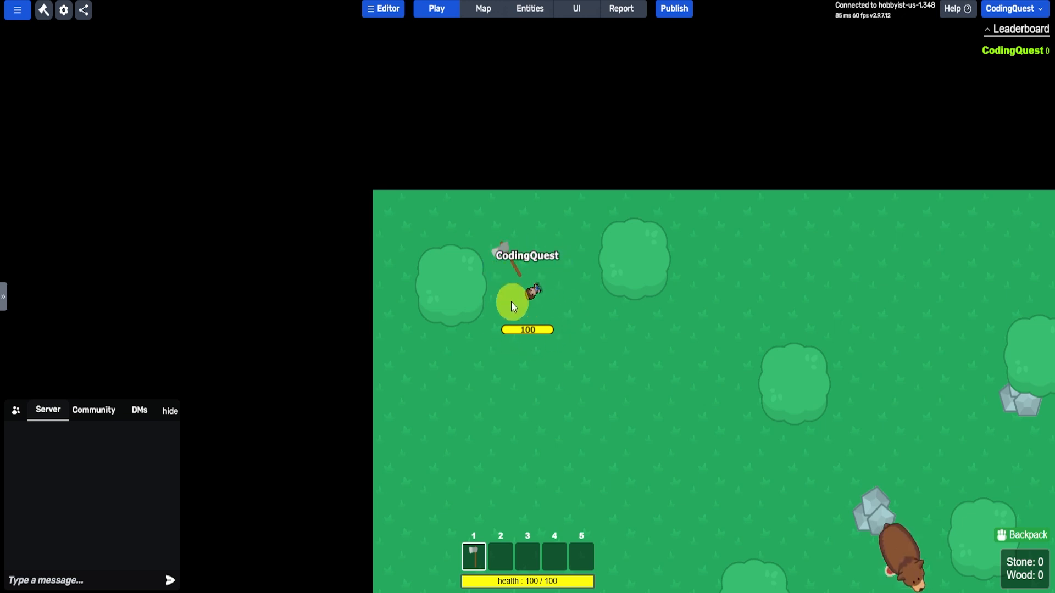
# Set the rendering filter to Pixel Art in the game configuration and save it.
pyautogui.click(378, 22)
pyautogui.click(381, 29)
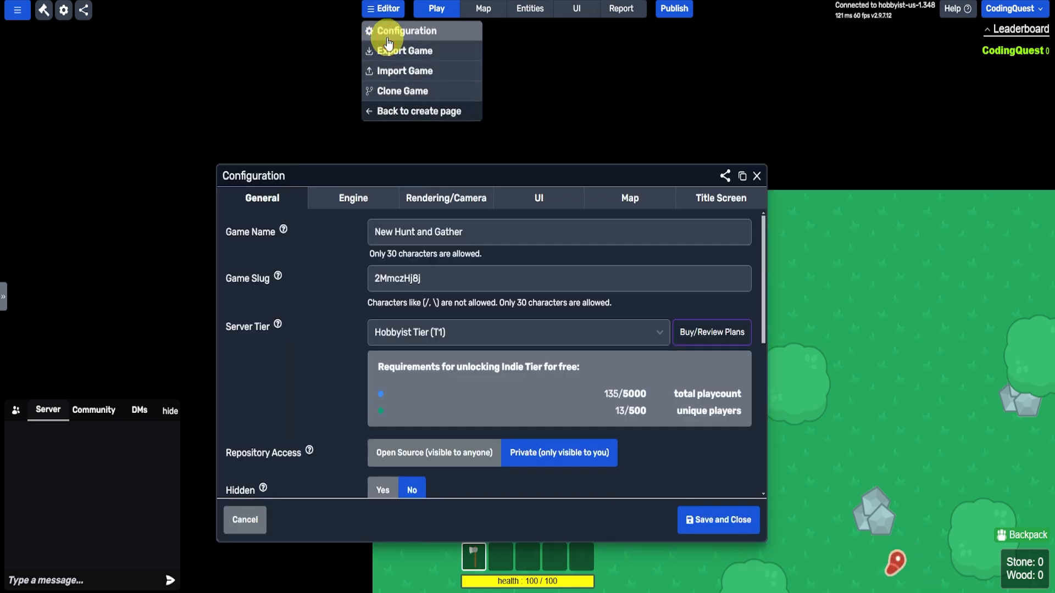
pyautogui.moveTo(420, 173); pyautogui.dragTo(448, 116)
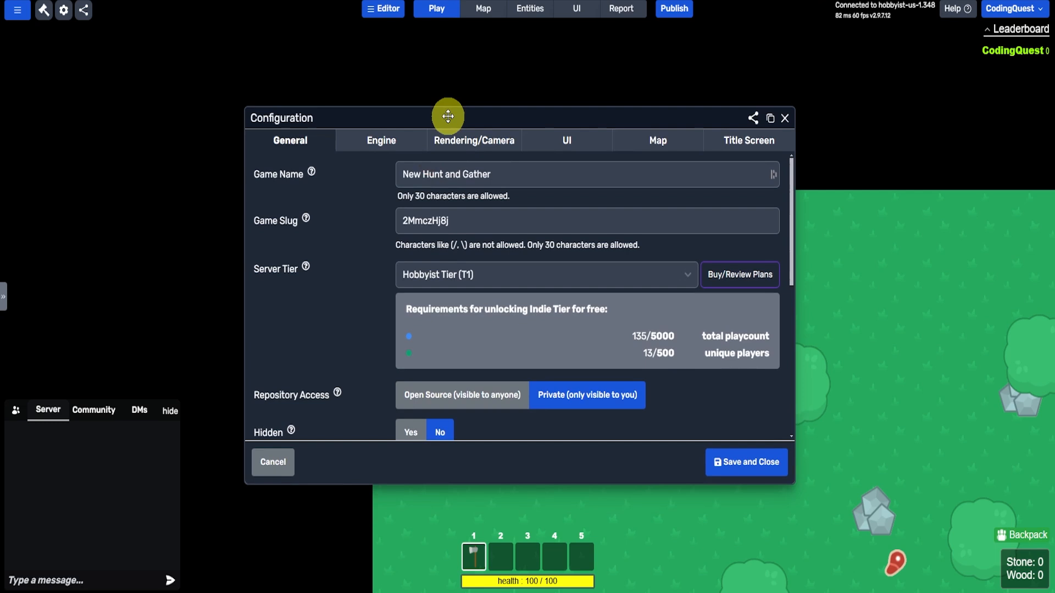
pyautogui.click(388, 21)
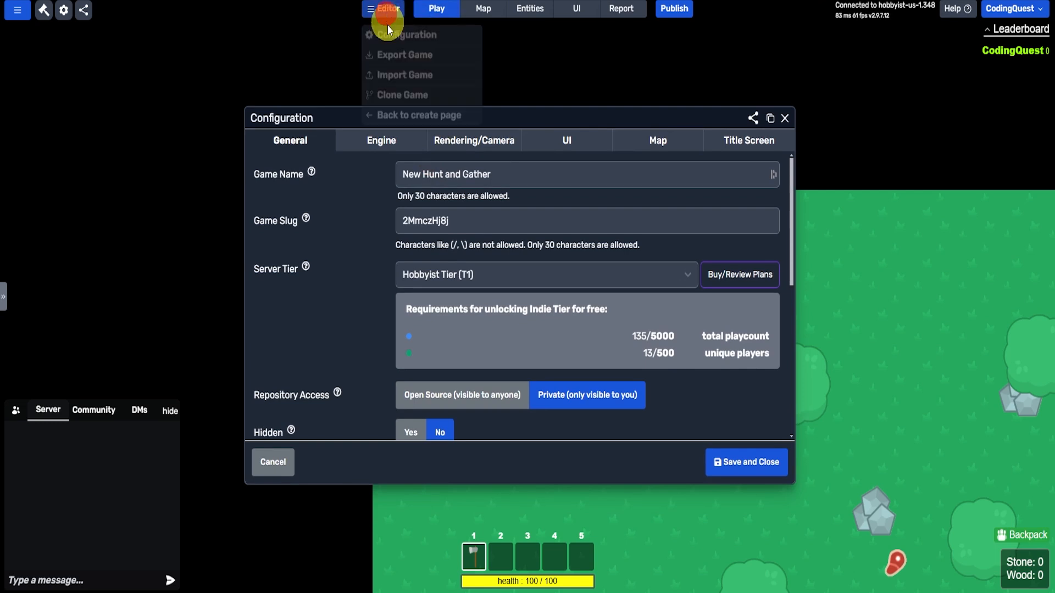
pyautogui.click(569, 111)
pyautogui.click(455, 135)
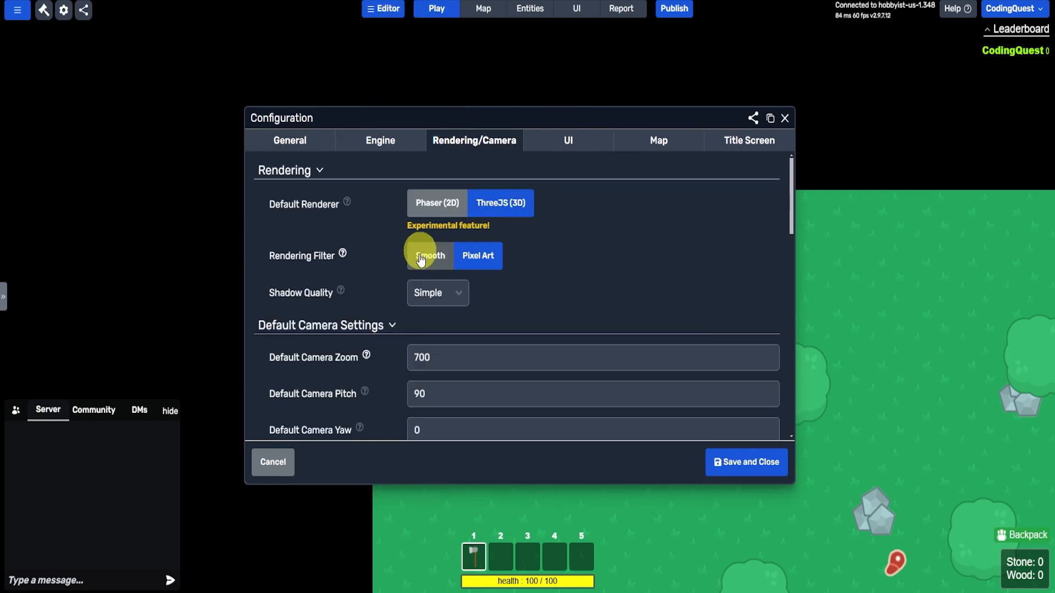
pyautogui.click(481, 264)
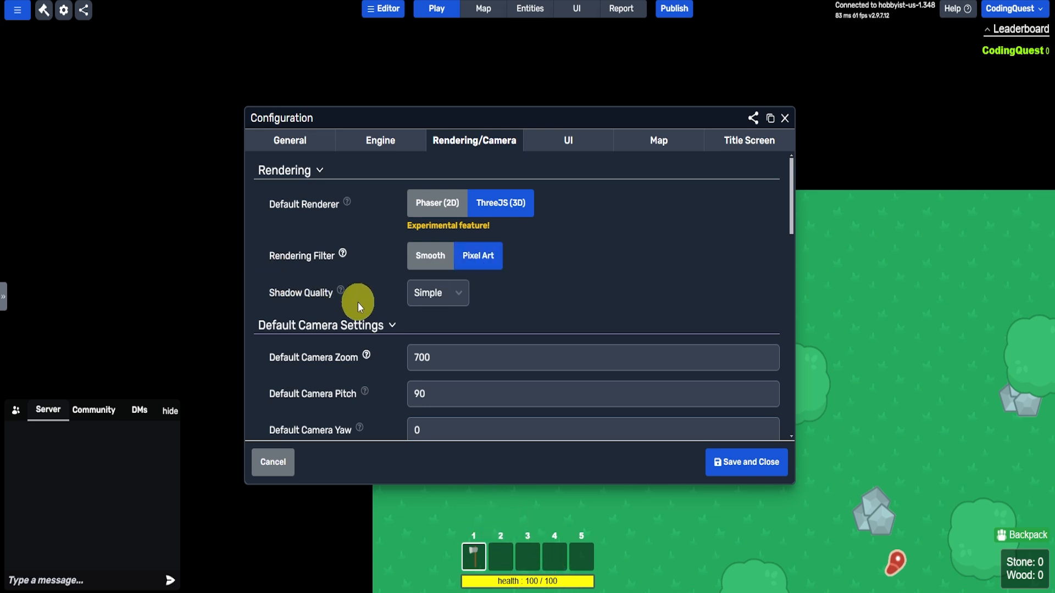
pyautogui.scroll(-2, 778, 413)
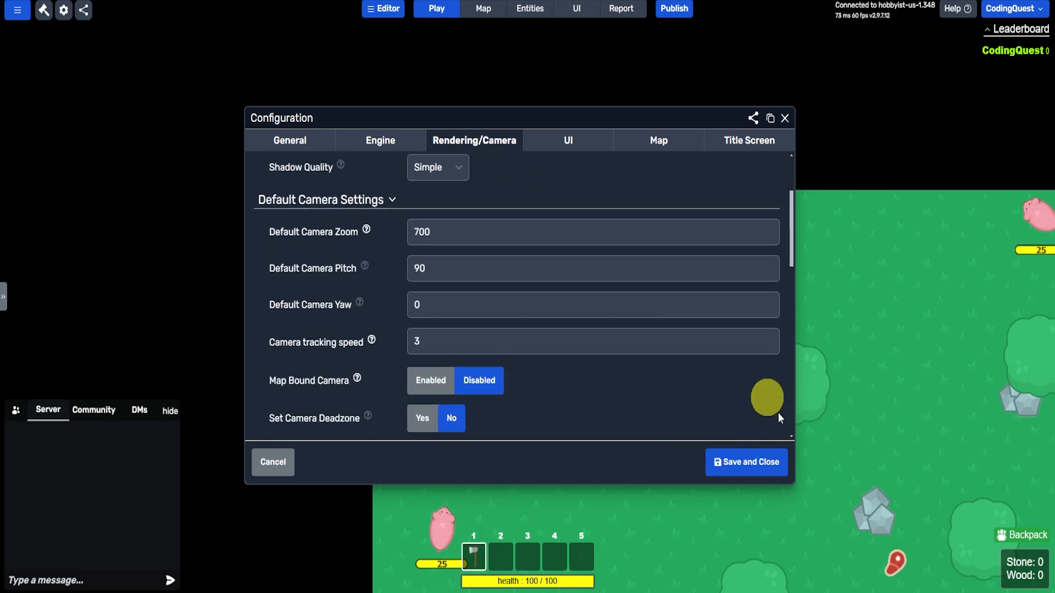
pyautogui.click(750, 477)
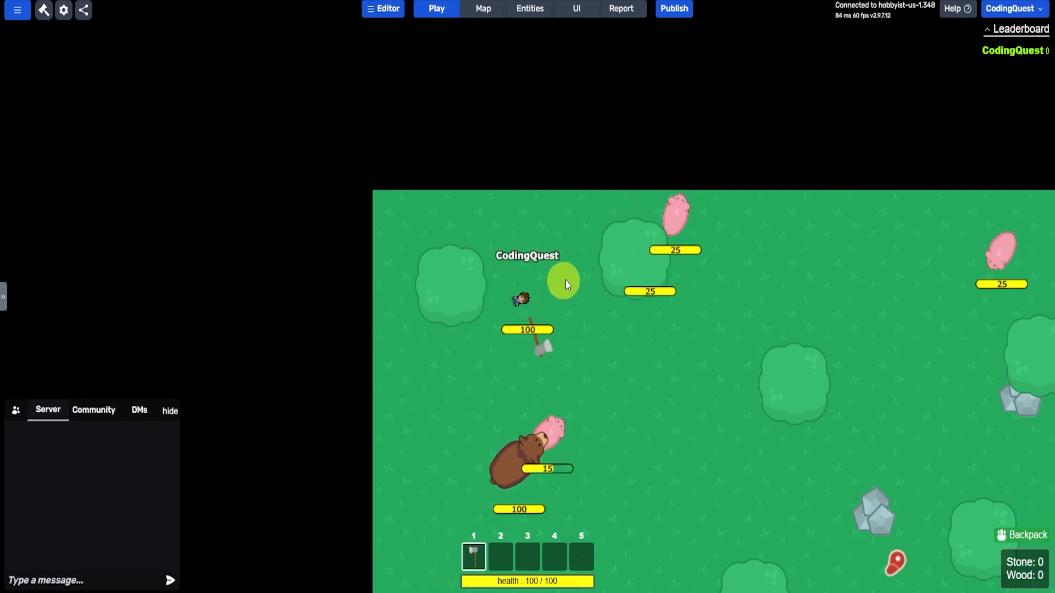
# Set the Survivor's controls to flip the sprite horizontally with the mouse, turn off rotation toward the cursor, and save and apply.
pyautogui.click(613, 335)
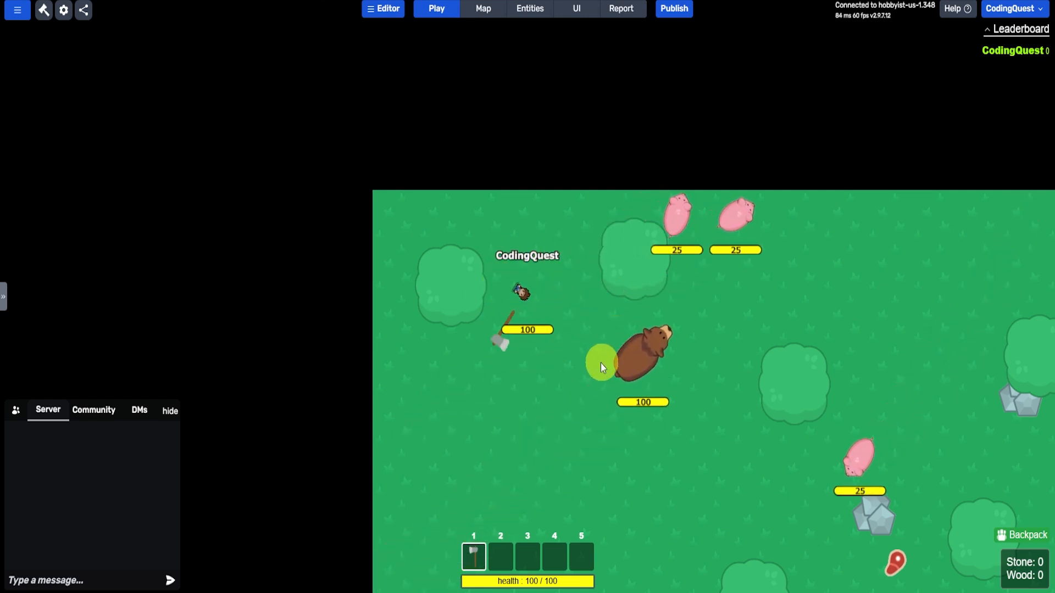
pyautogui.click(529, 9)
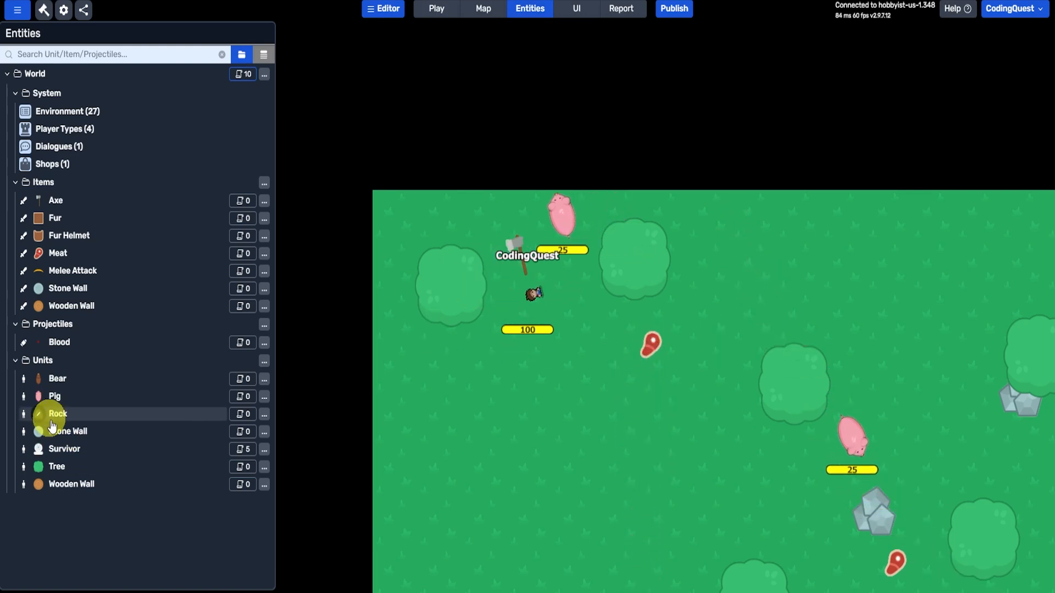
pyautogui.click(52, 449)
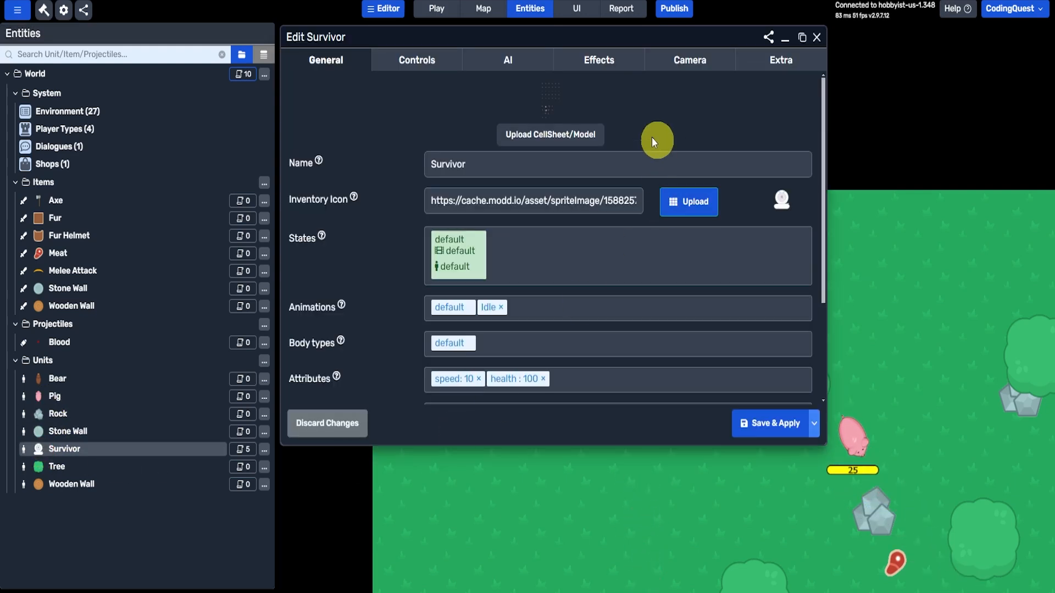
pyautogui.click(423, 62)
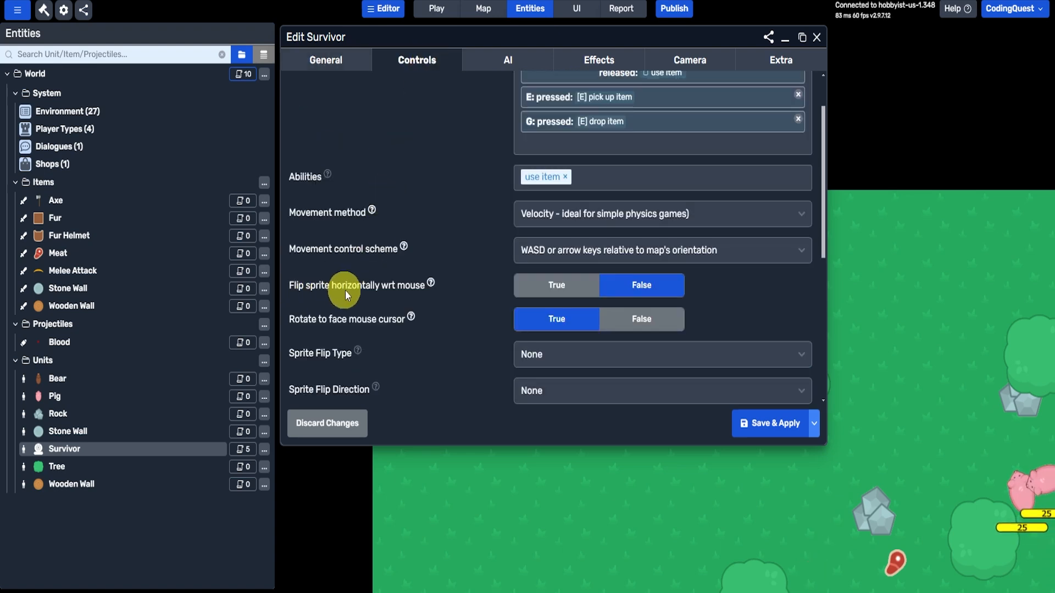
pyautogui.click(531, 285)
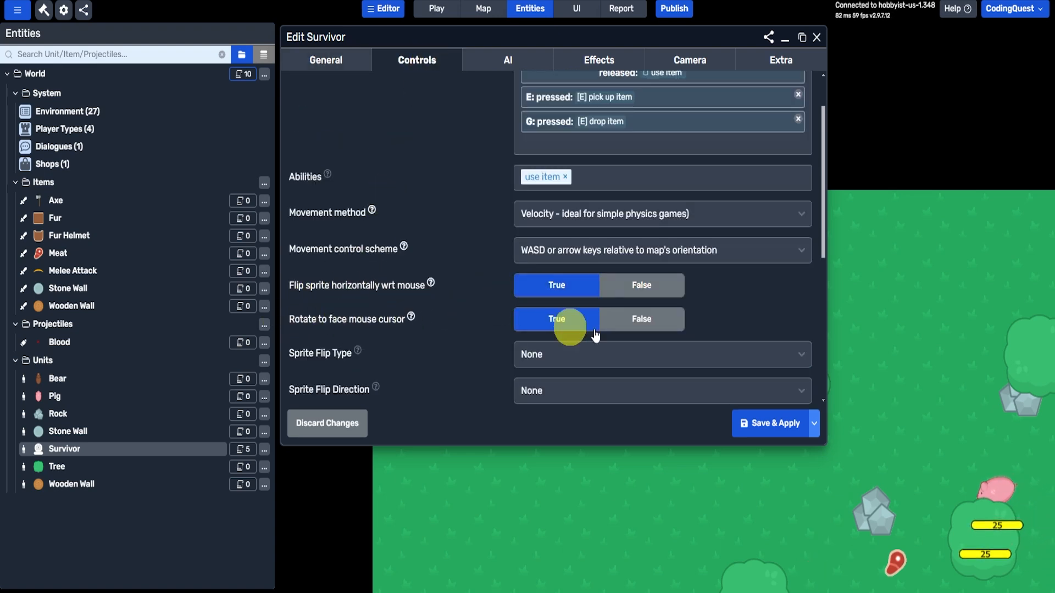
pyautogui.click(673, 321)
pyautogui.click(764, 420)
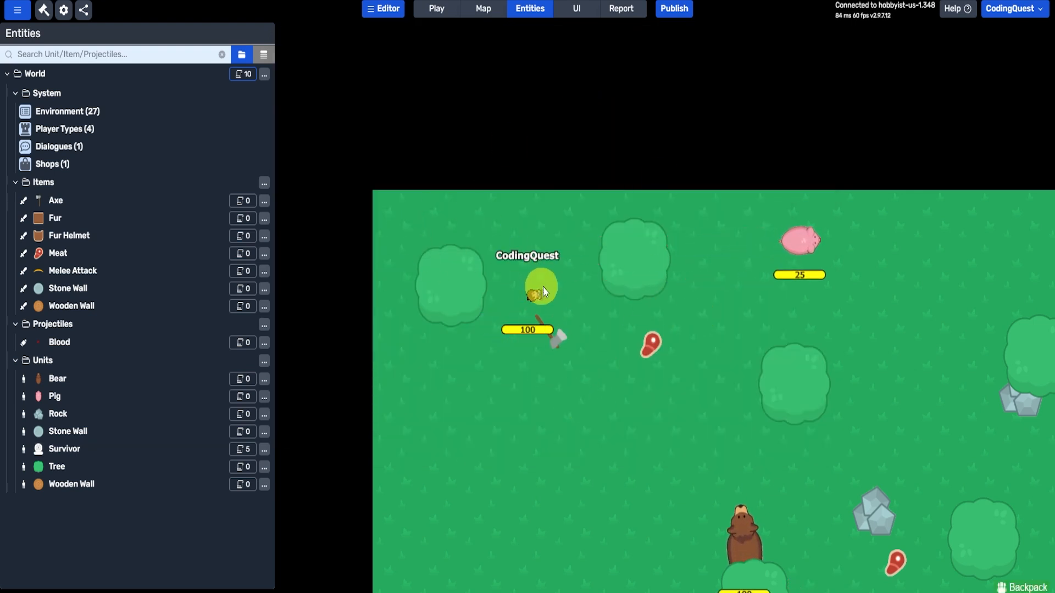
# Save and republish the game, and try out the Survivor's flipping by swinging the axe in play.
pyautogui.click(671, 8)
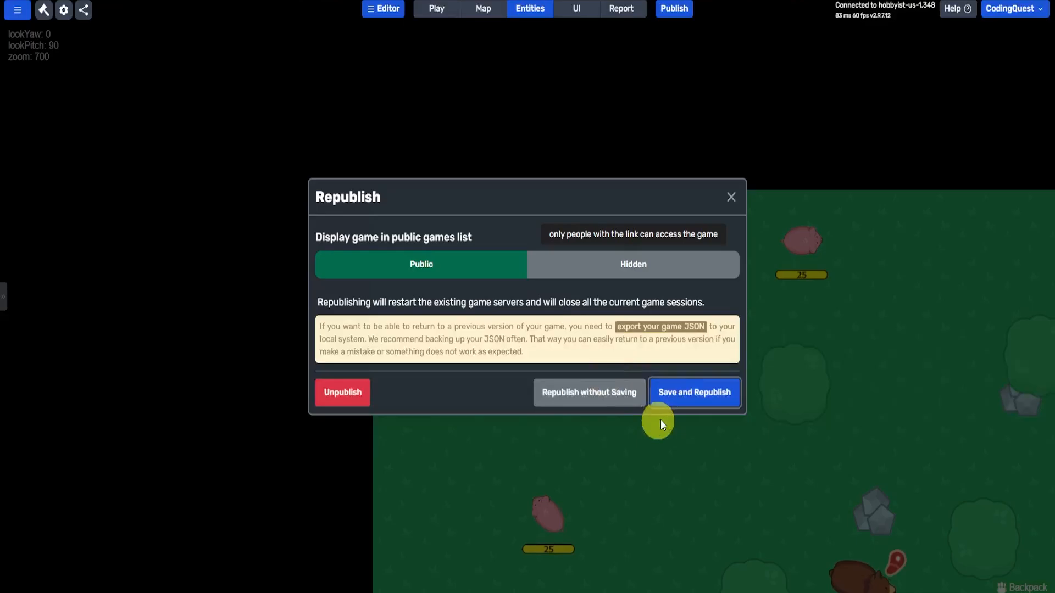
pyautogui.click(685, 397)
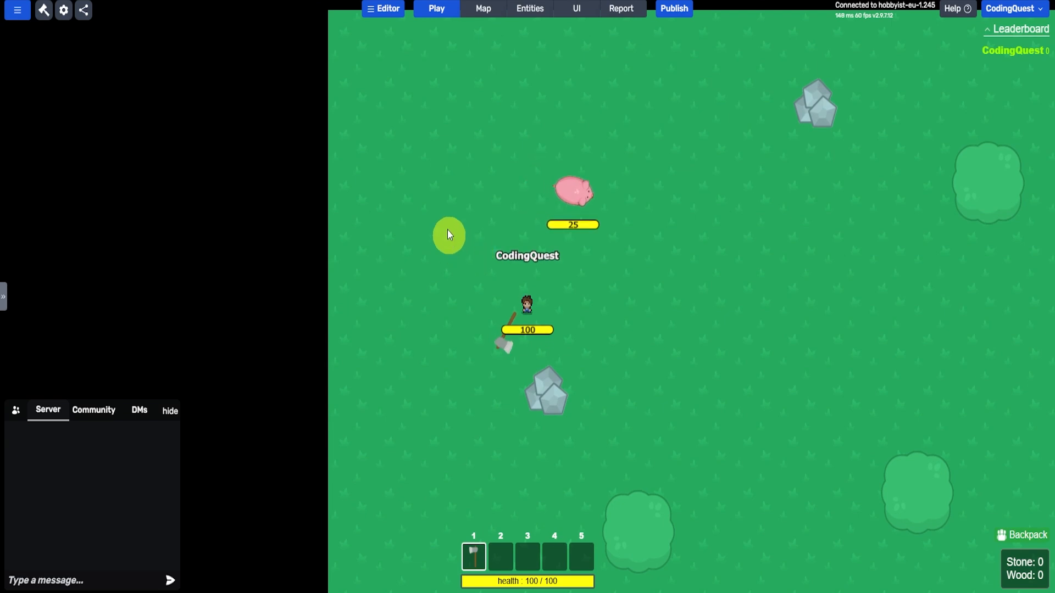
pyautogui.click(459, 205)
pyautogui.click(445, 242)
pyautogui.click(622, 397)
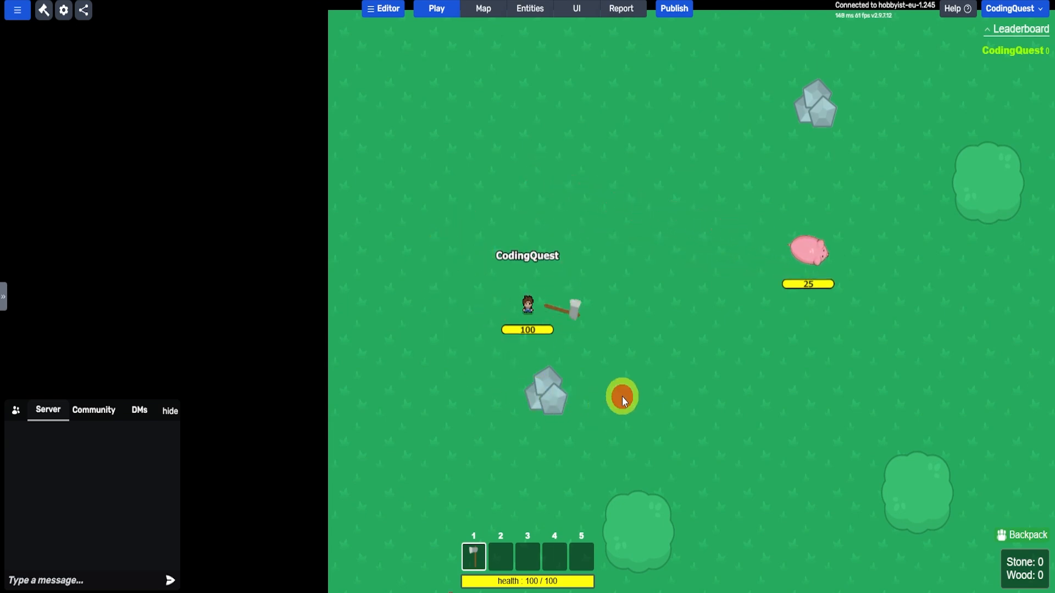
# Set the joint type of the Axe's selected body to weld and save the body.
pyautogui.click(519, 16)
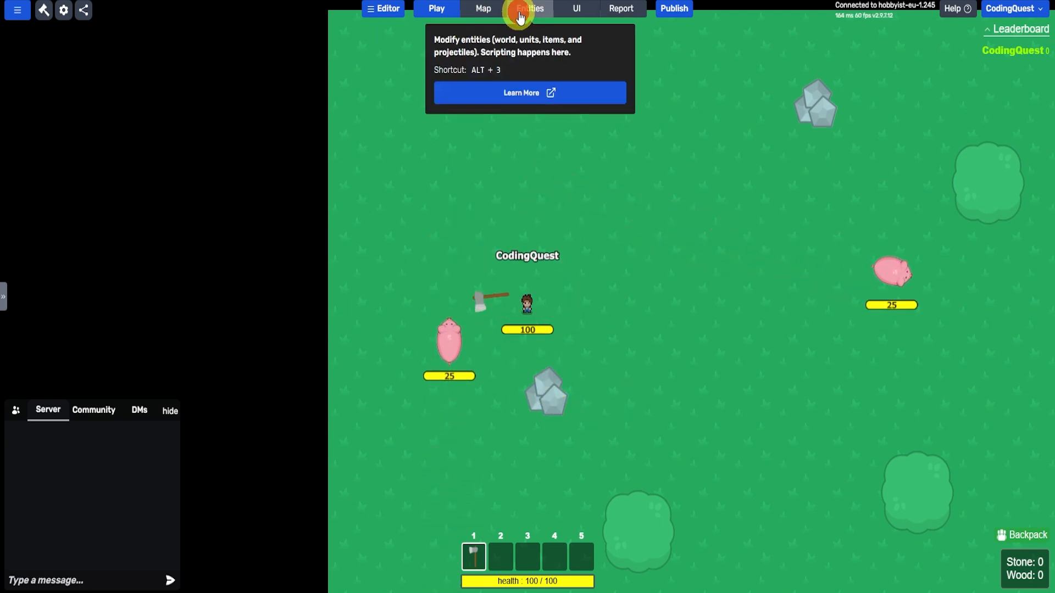
pyautogui.click(41, 200)
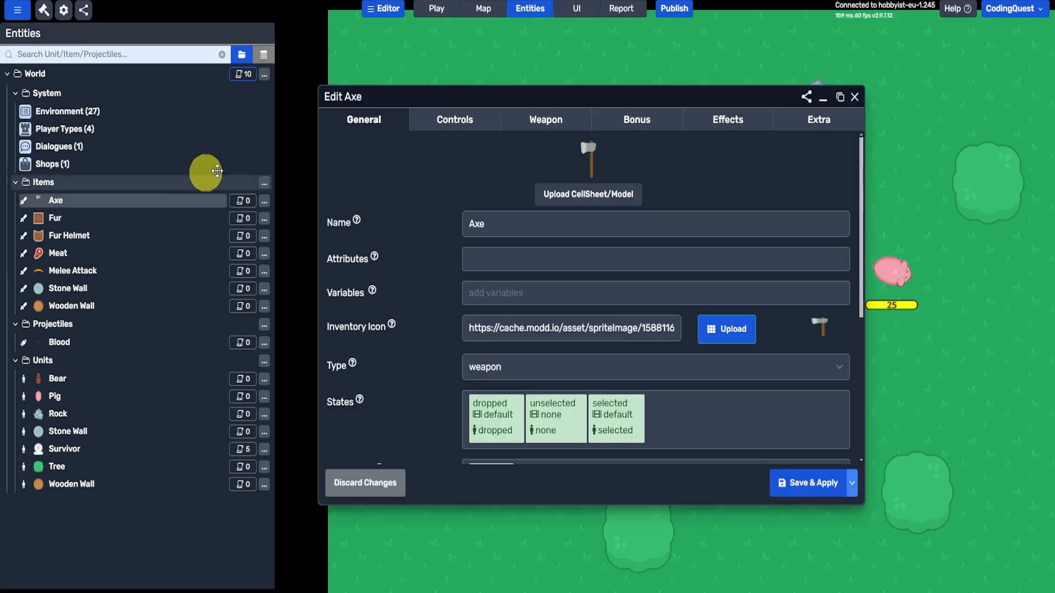
pyautogui.scroll(-3, 535, 297)
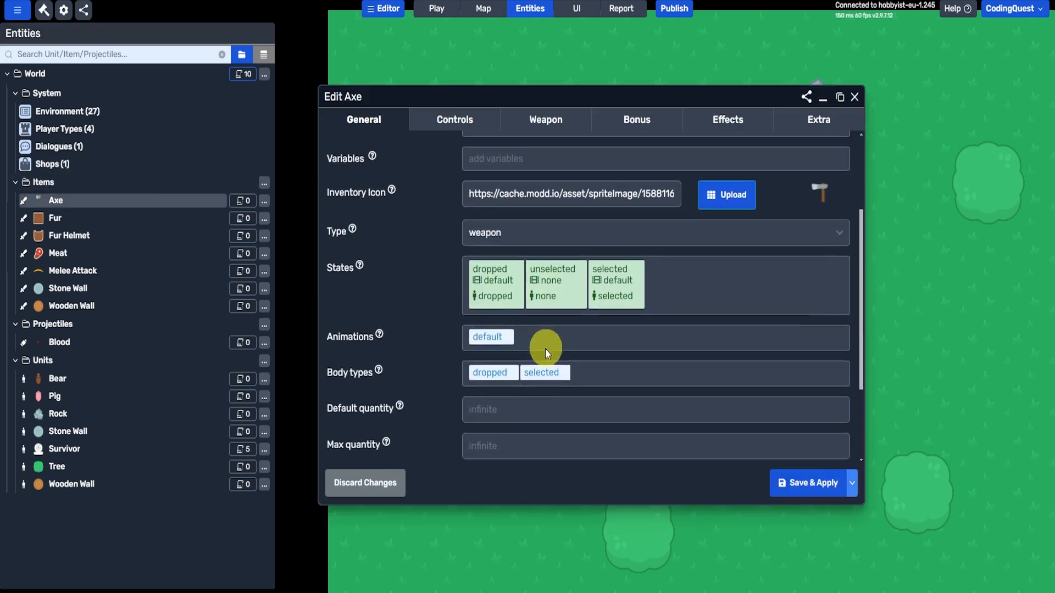
pyautogui.click(544, 319)
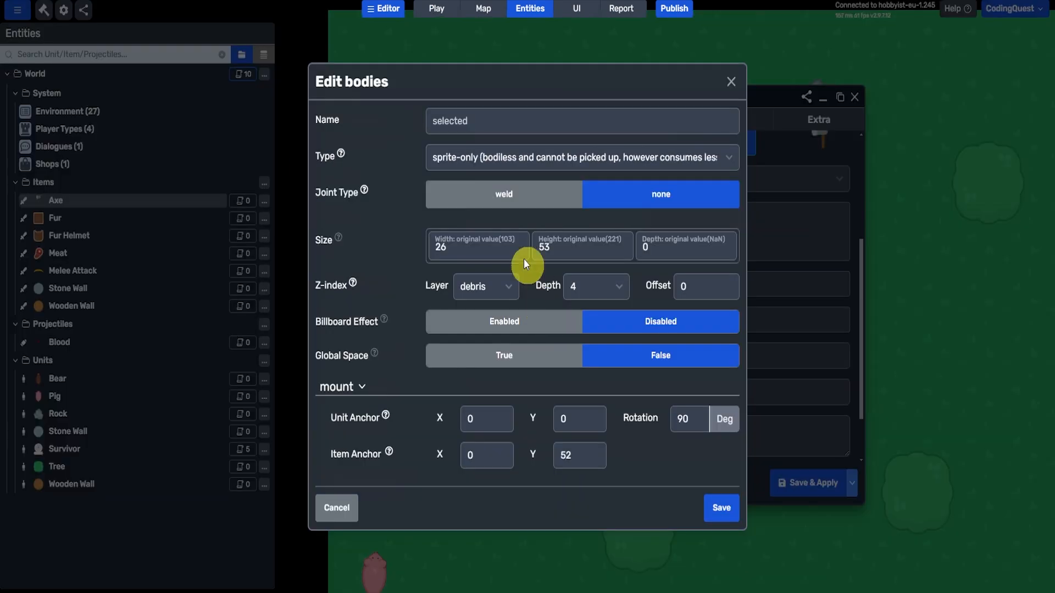
pyautogui.click(495, 194)
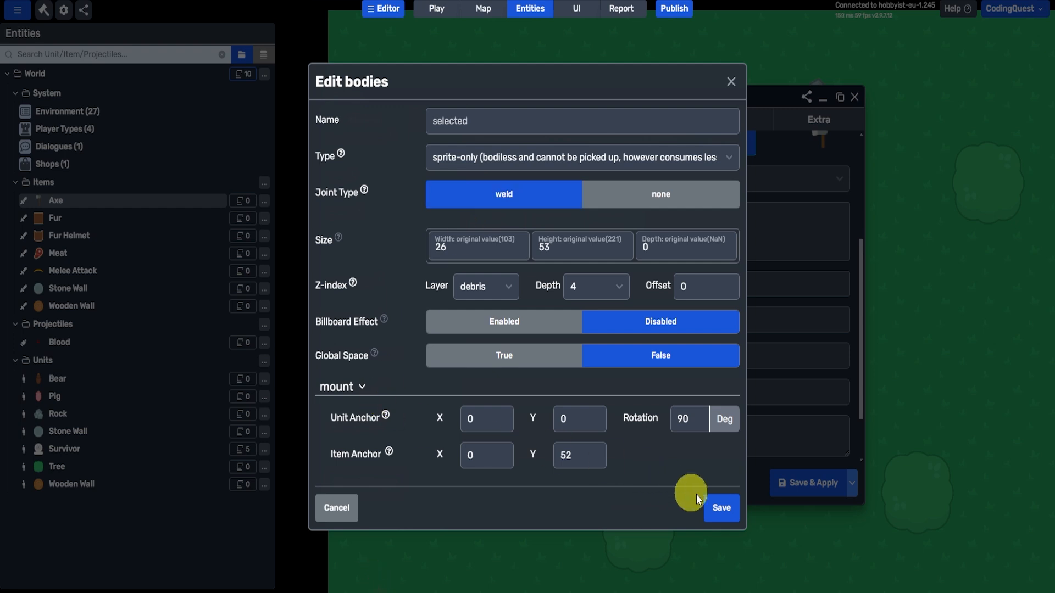
pyautogui.click(714, 503)
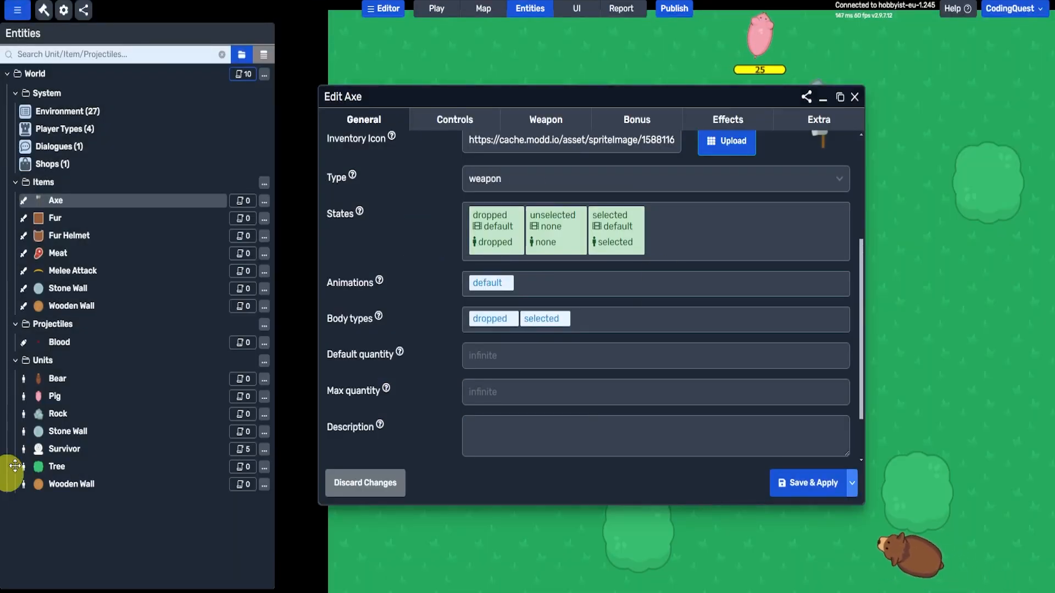
# Set the Axe to flip horizontally with the mouse, turn off its rotation toward the cursor, and apply the changes.
pyautogui.click(536, 119)
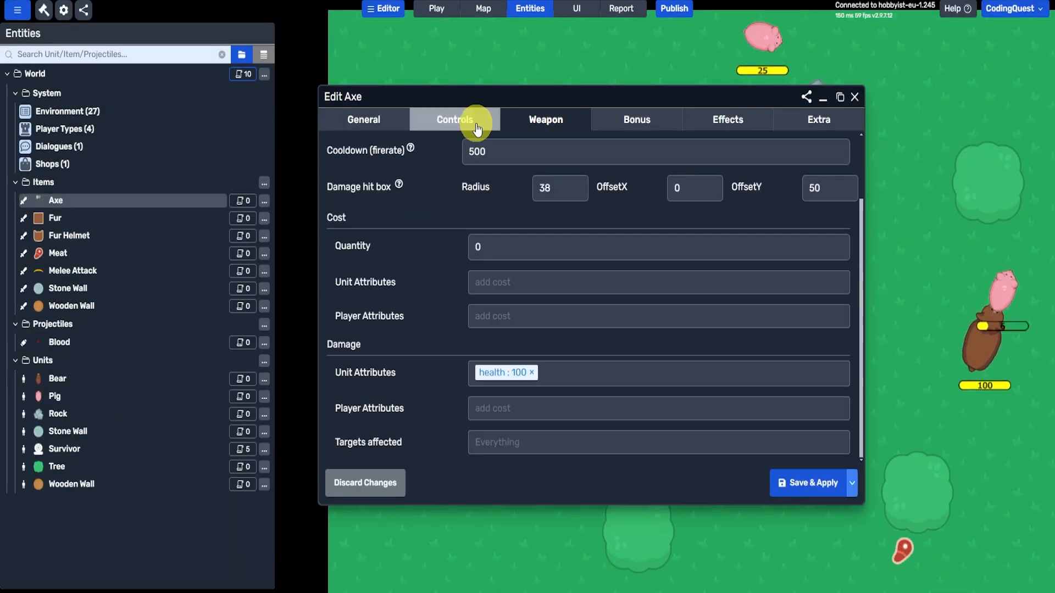
pyautogui.click(450, 121)
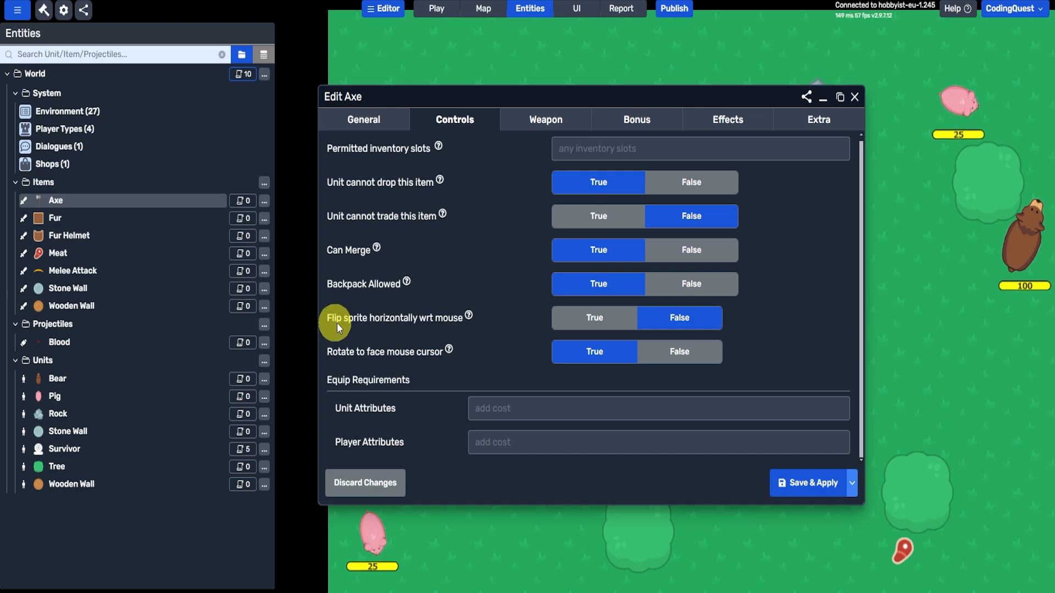
pyautogui.click(595, 317)
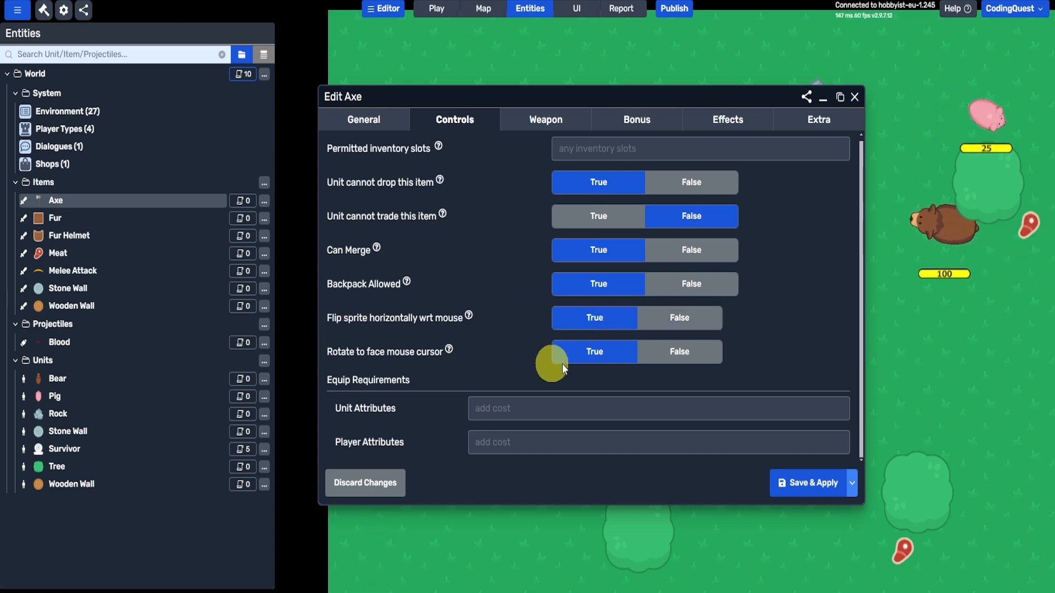
pyautogui.click(681, 353)
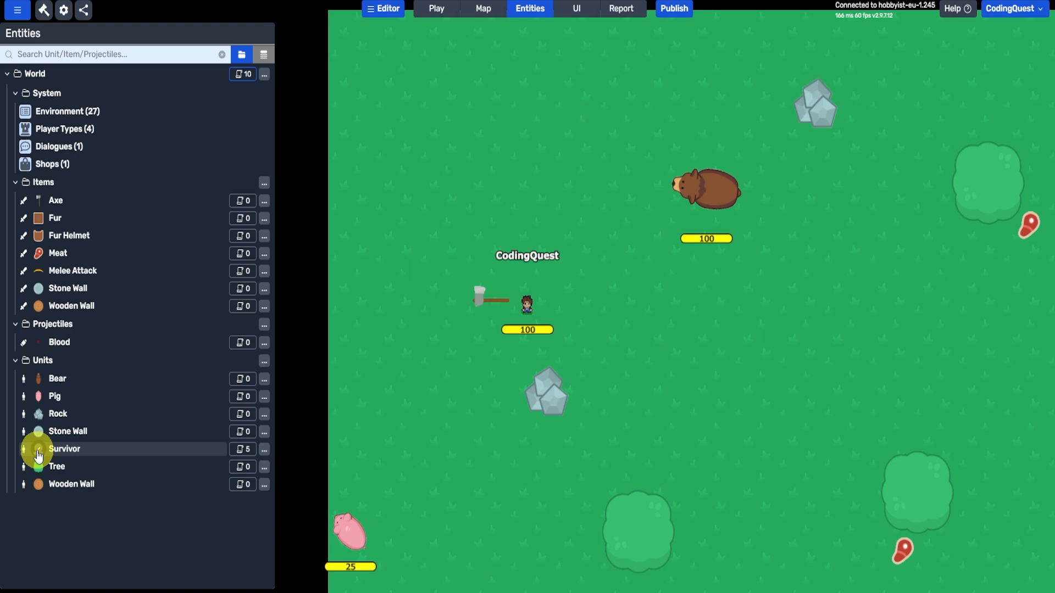
# Set the Survivor's default body width and height to 100, and save and apply the changes.
pyautogui.click(55, 448)
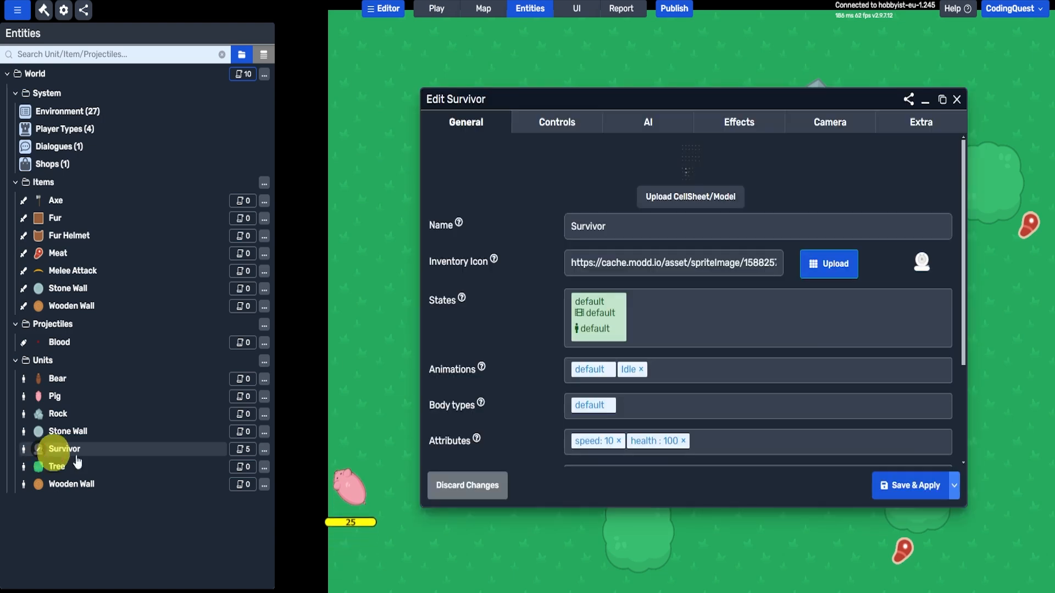
pyautogui.scroll(-3, 631, 236)
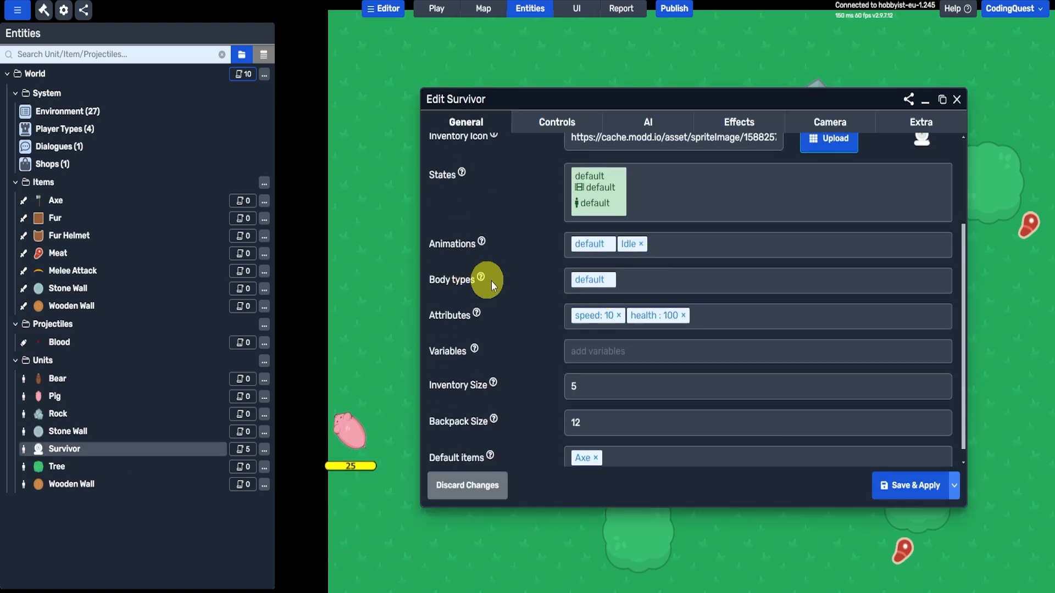
pyautogui.click(582, 279)
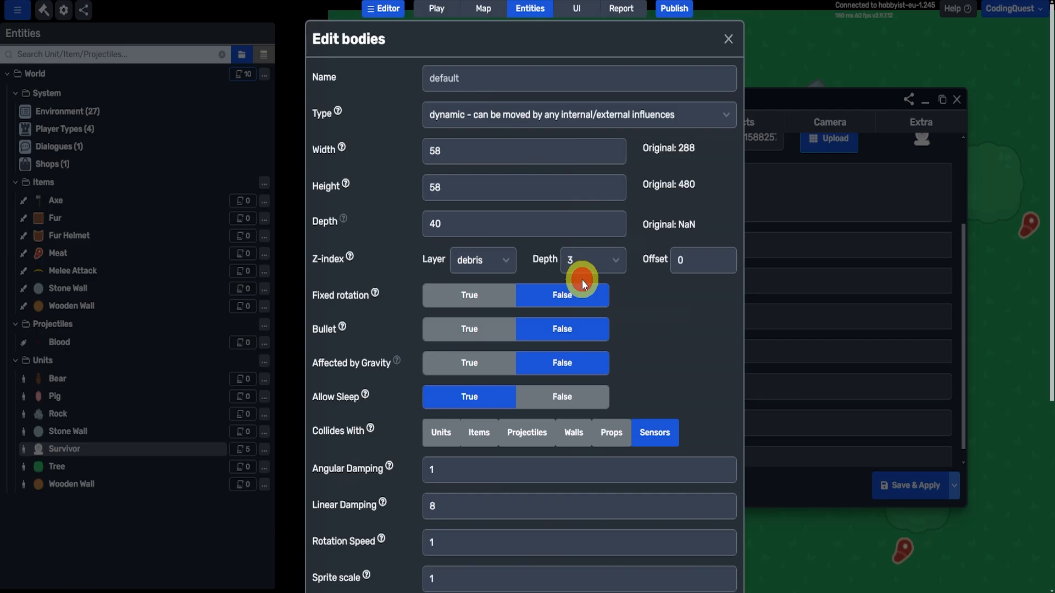
pyautogui.doubleClick(455, 159)
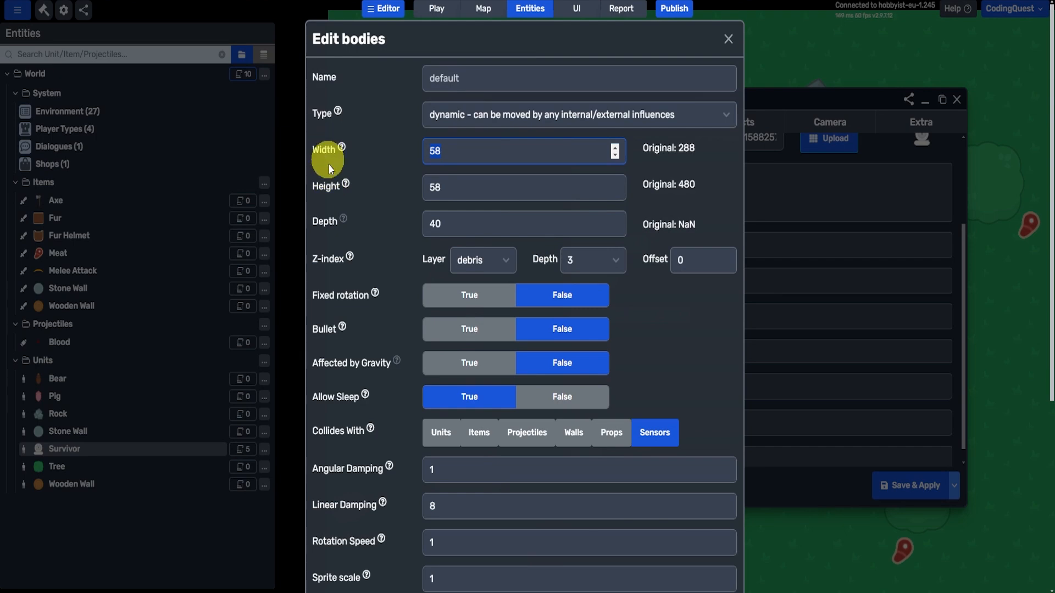
pyautogui.scroll(-5, 537, 224)
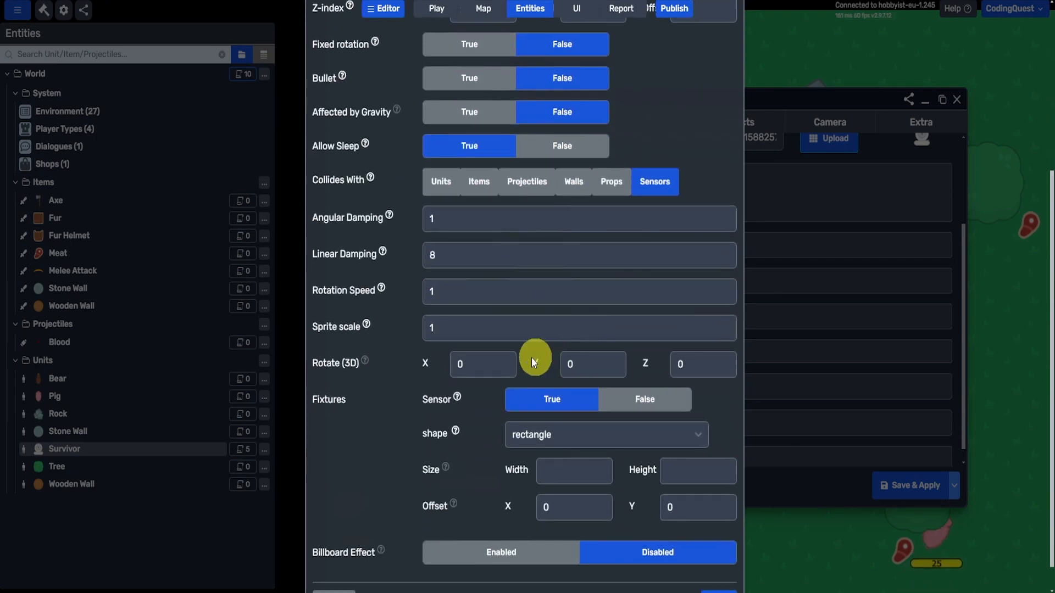
pyautogui.scroll(5, 359, 346)
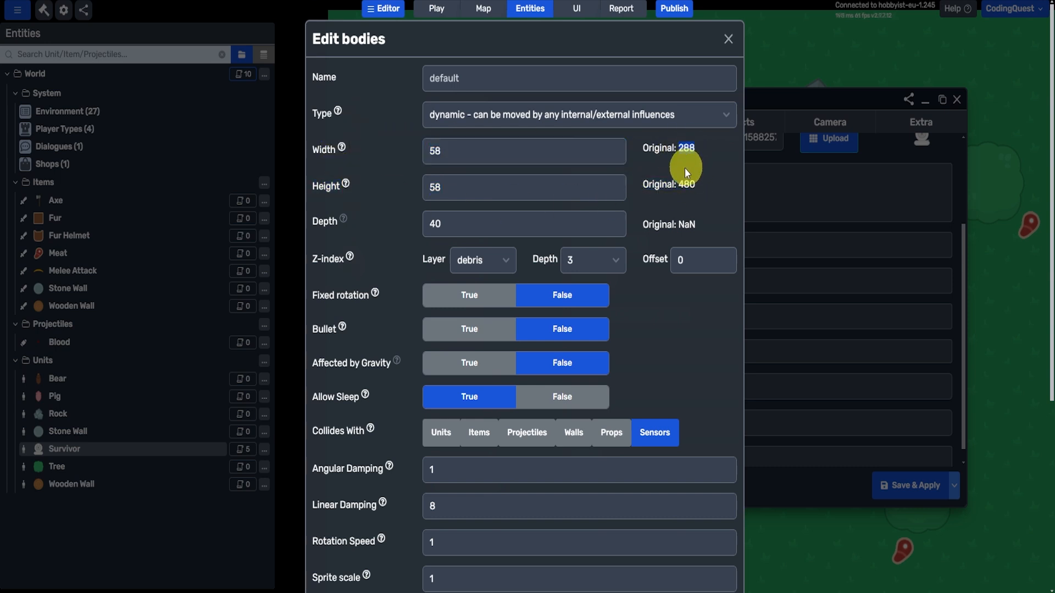
pyautogui.click(505, 148)
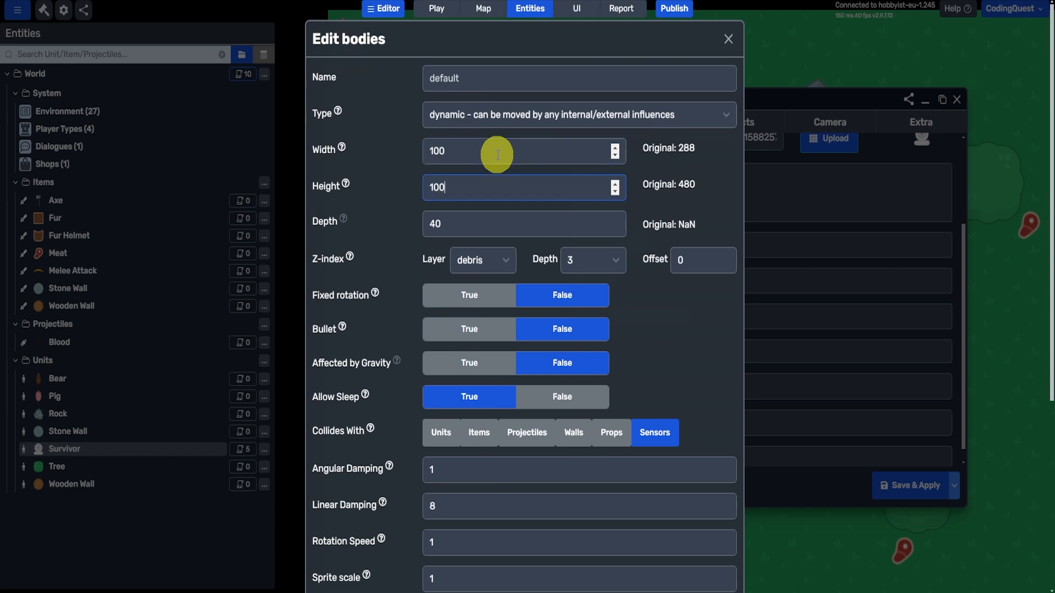
pyautogui.scroll(-5, 498, 154)
pyautogui.click(712, 574)
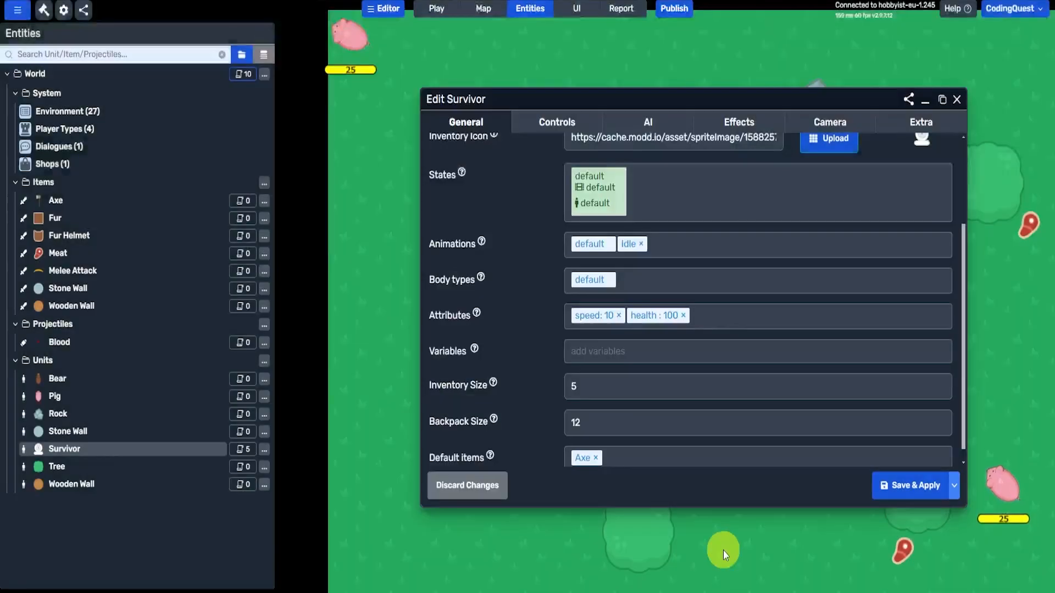
pyautogui.click(896, 504)
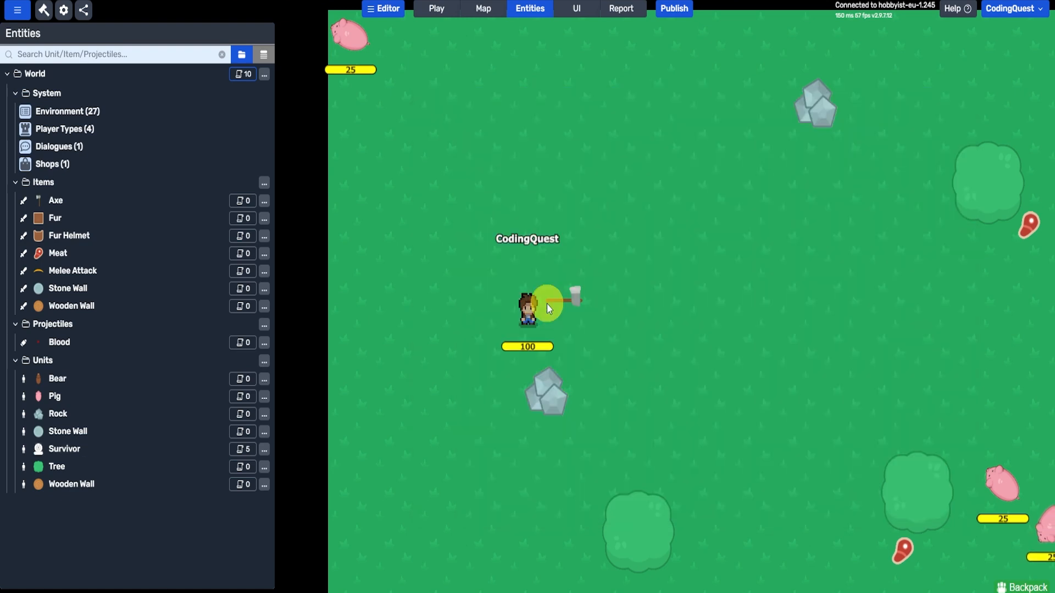
# Playtest the Survivor by walking around the map and swinging the axe to both sides at pigs and a rock.
pyautogui.click(631, 305)
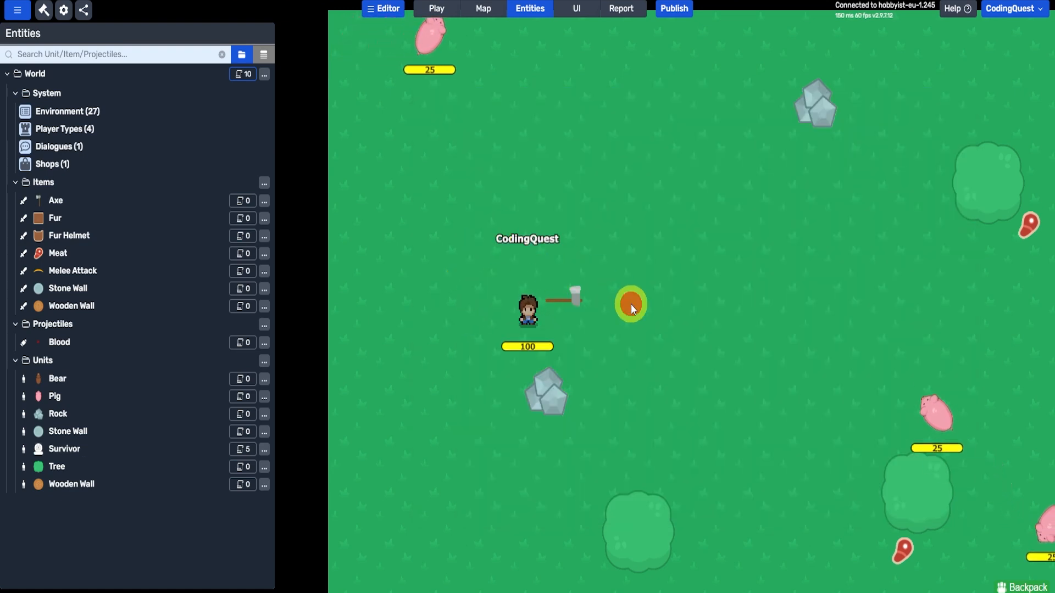
pyautogui.click(614, 324)
pyautogui.click(444, 320)
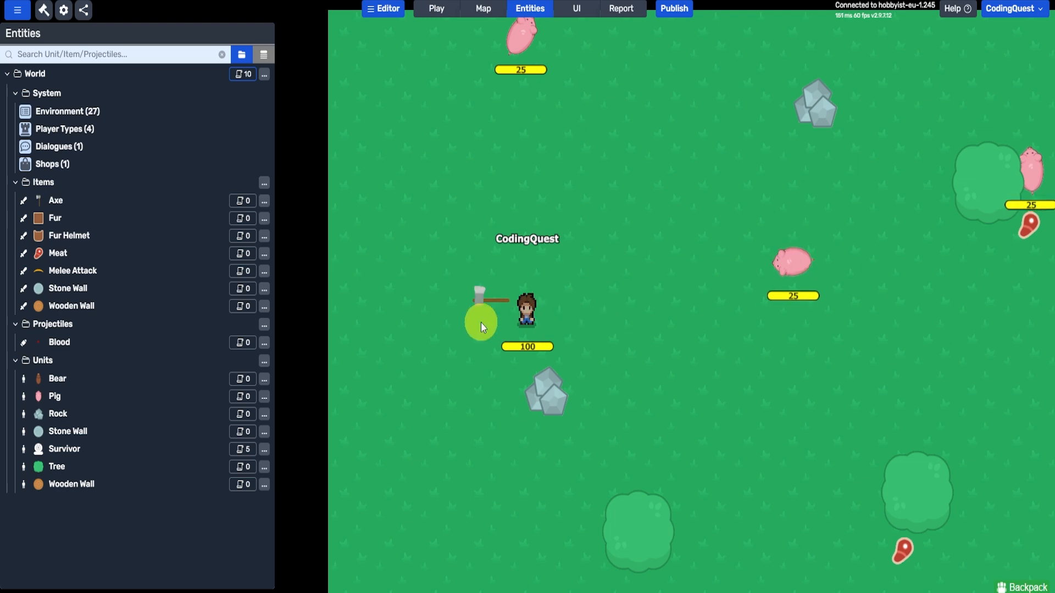
pyautogui.click(437, 9)
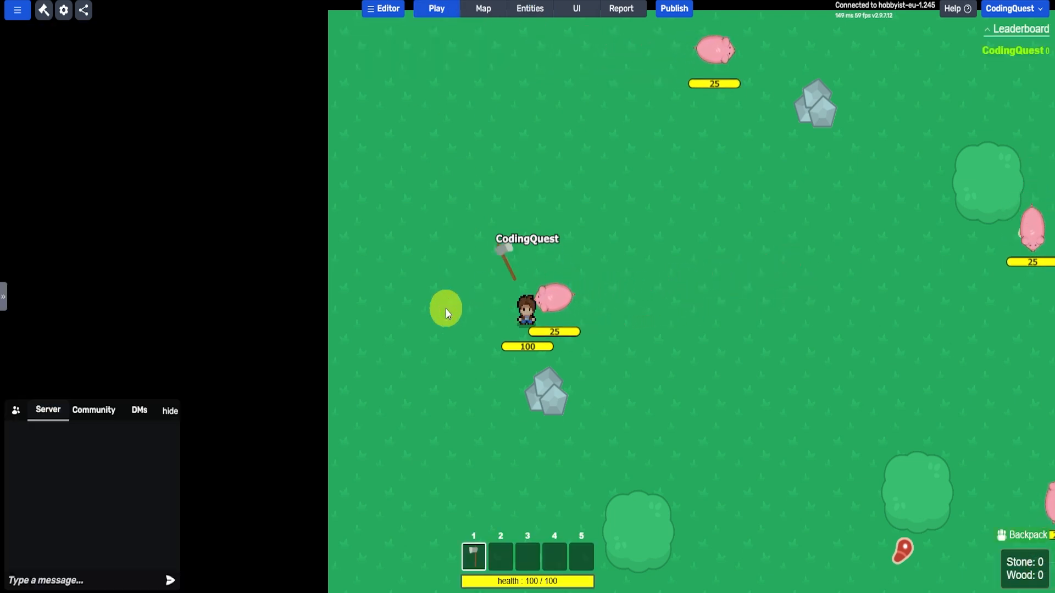
pyautogui.press('s')
pyautogui.click(462, 330)
pyautogui.press('d')
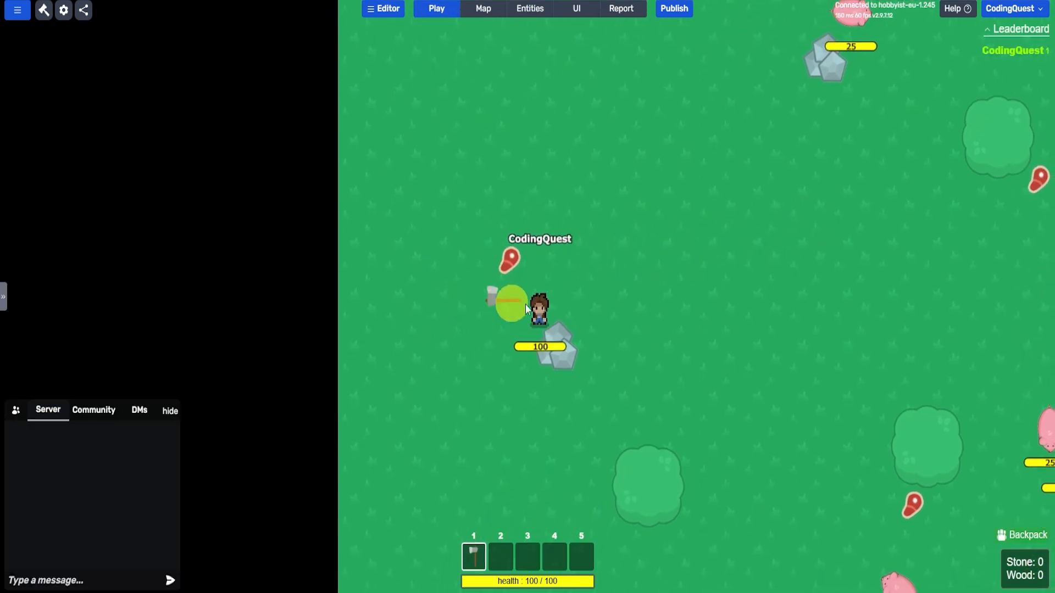
pyautogui.press('a')
pyautogui.press('s')
pyautogui.click(671, 340)
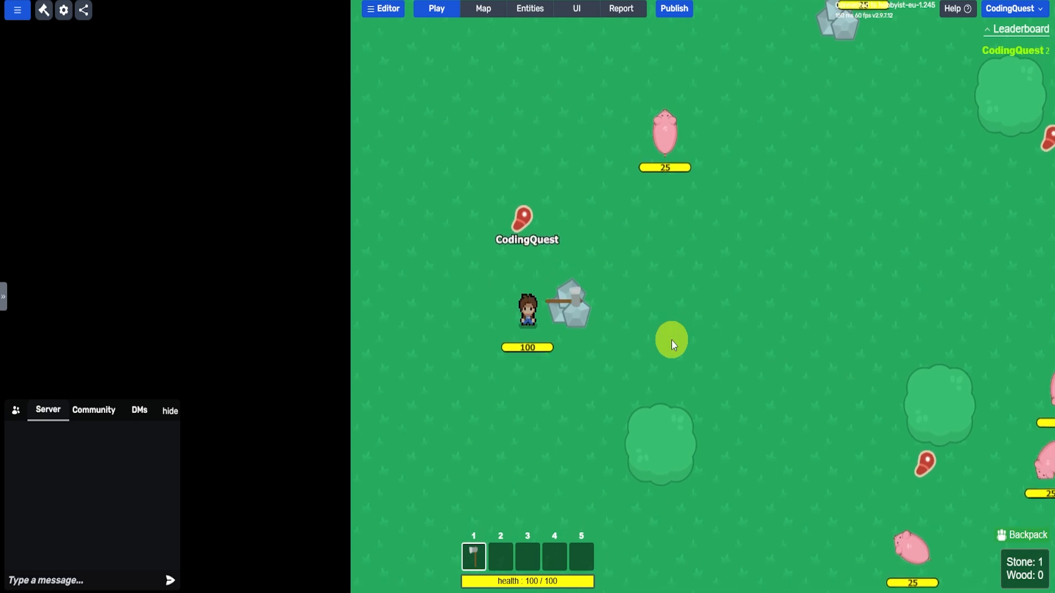
pyautogui.press('w')
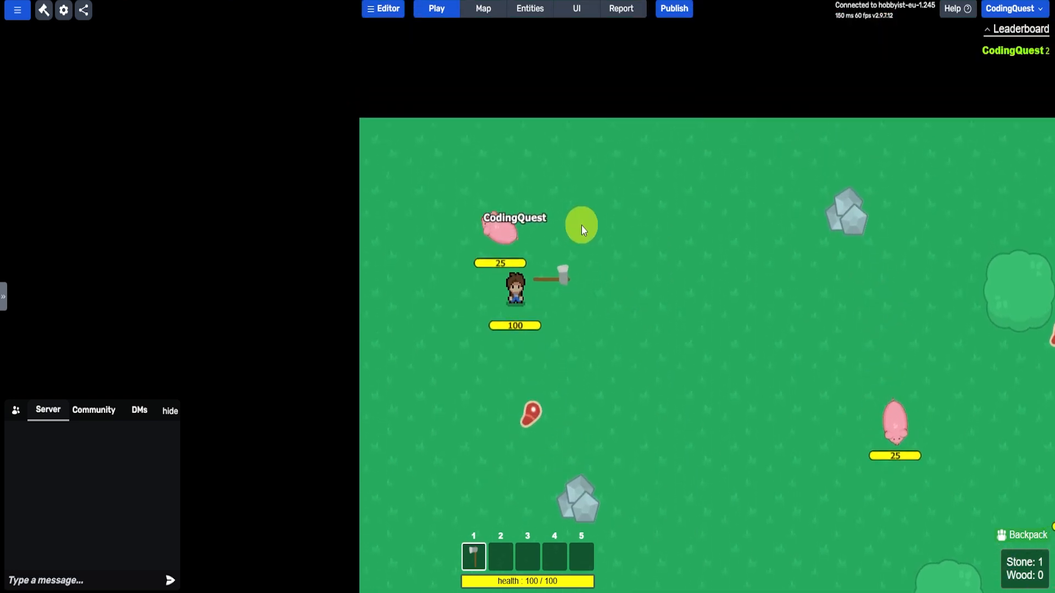
pyautogui.press('a')
pyautogui.click(562, 241)
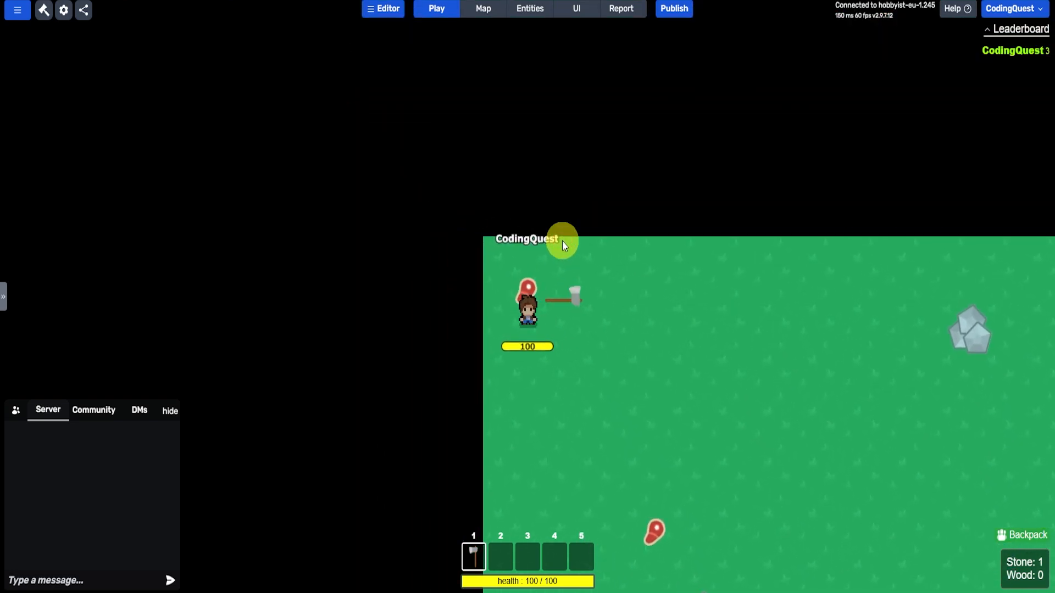
# Open the Axe item and the Survivor unit for editing.
pyautogui.click(546, 11)
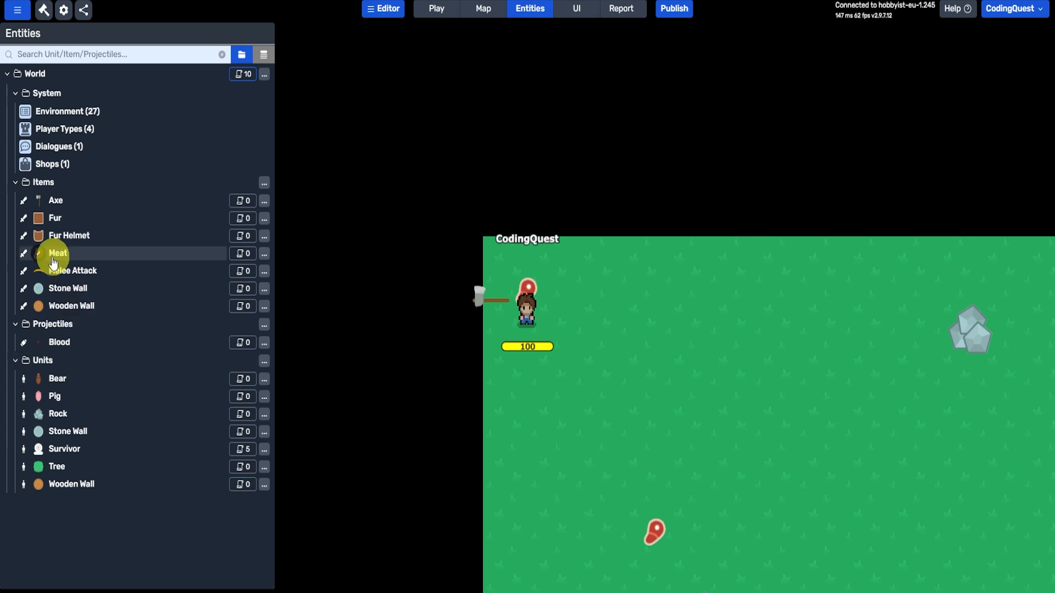
pyautogui.click(43, 204)
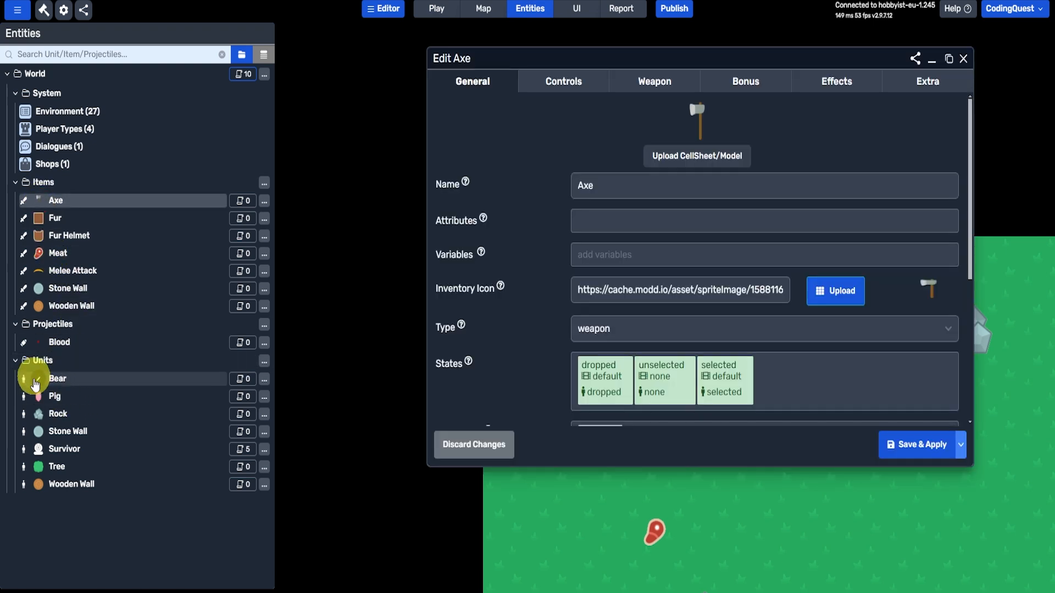
pyautogui.click(49, 449)
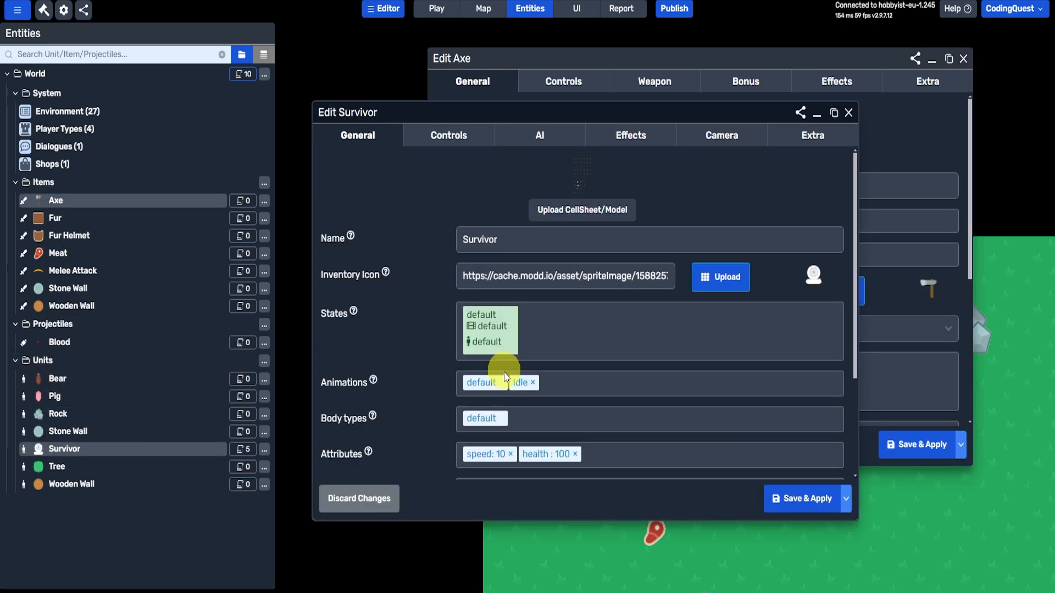